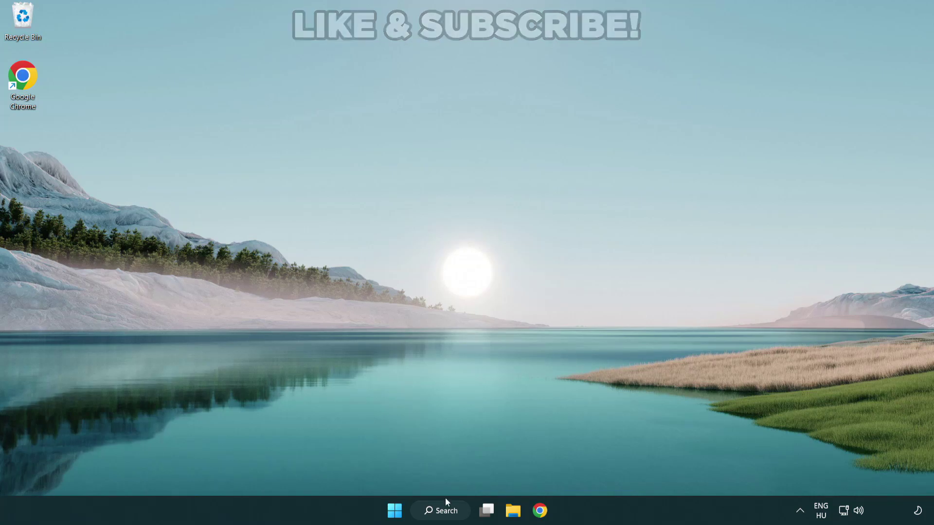
# Step: Search for "device manager" and launch Device Manager from the results
pyautogui.click(445, 511)
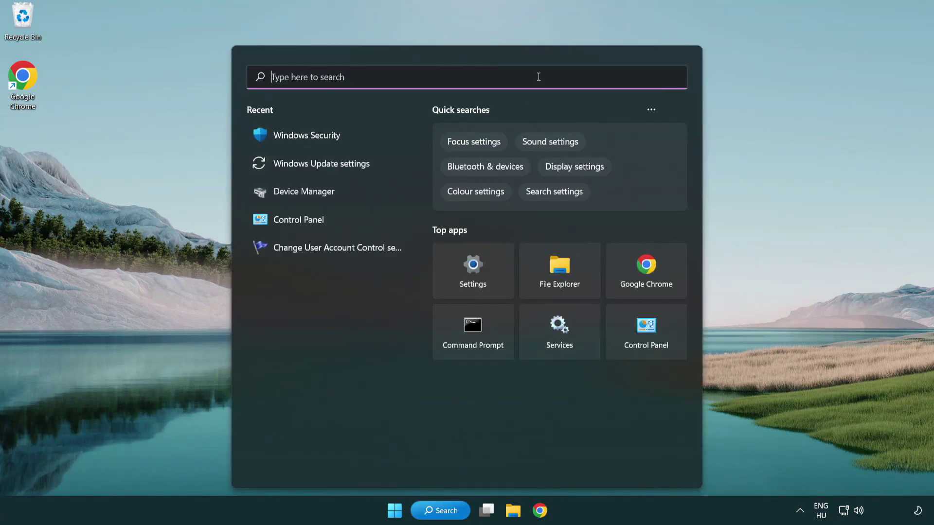
pyautogui.write('device m')
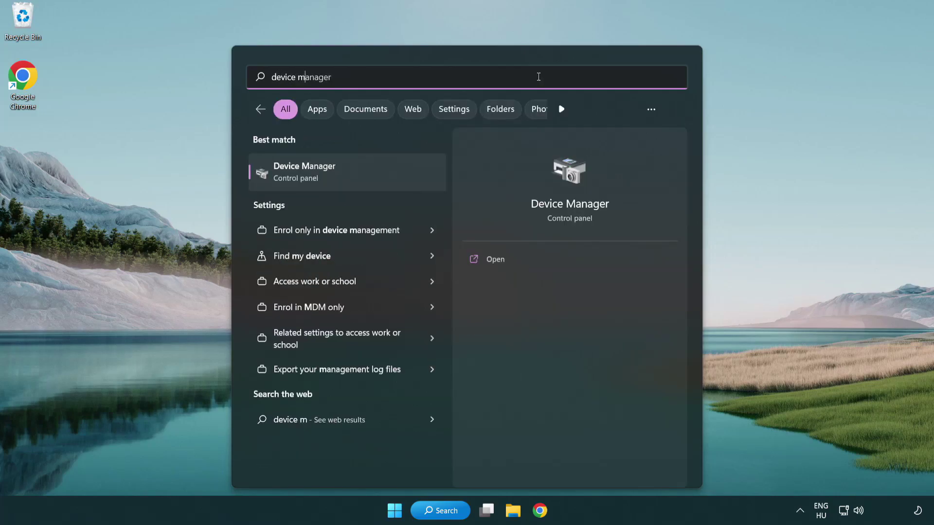
pyautogui.write('anager')
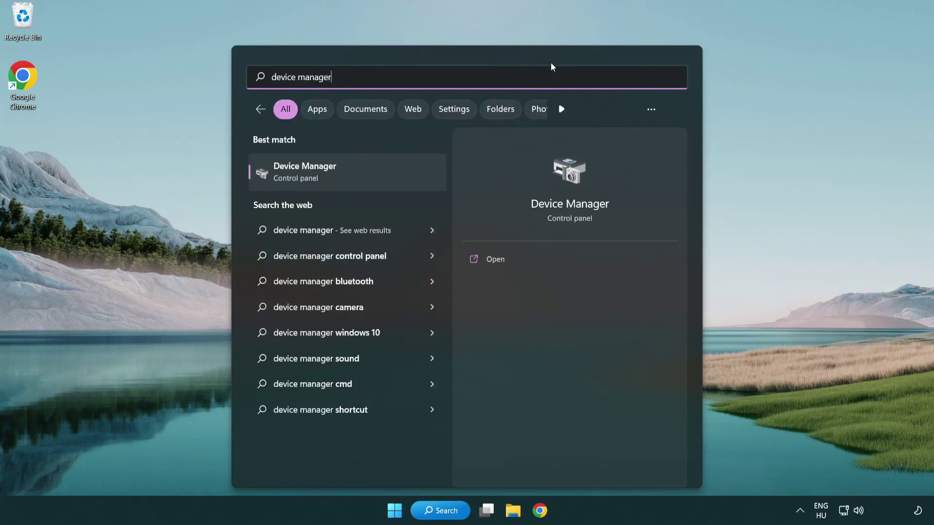
pyautogui.click(373, 179)
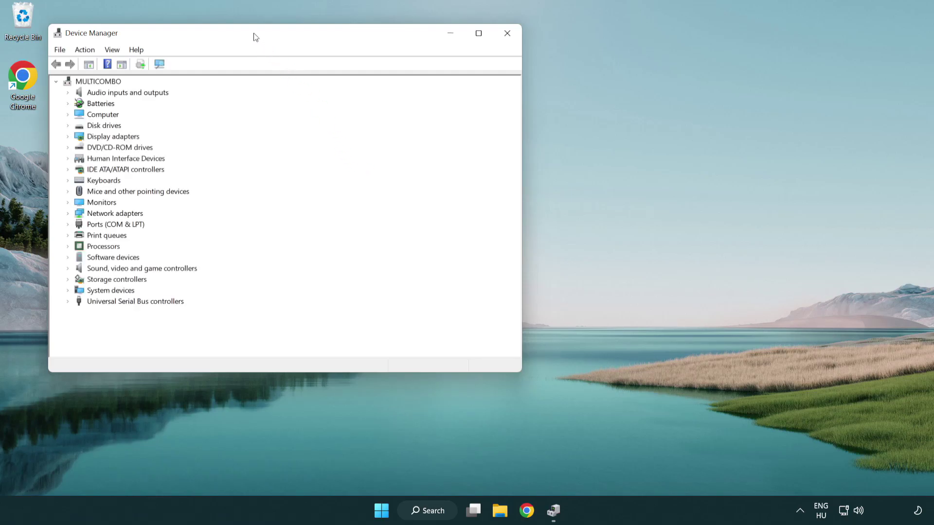
# Step: Expand Display adapters and start Update driver for the VMware SVGA 3D adapter
pyautogui.moveTo(255, 37)
pyautogui.mouseDown()
pyautogui.moveTo(336, 78)
pyautogui.moveTo(410, 93)
pyautogui.mouseUp()
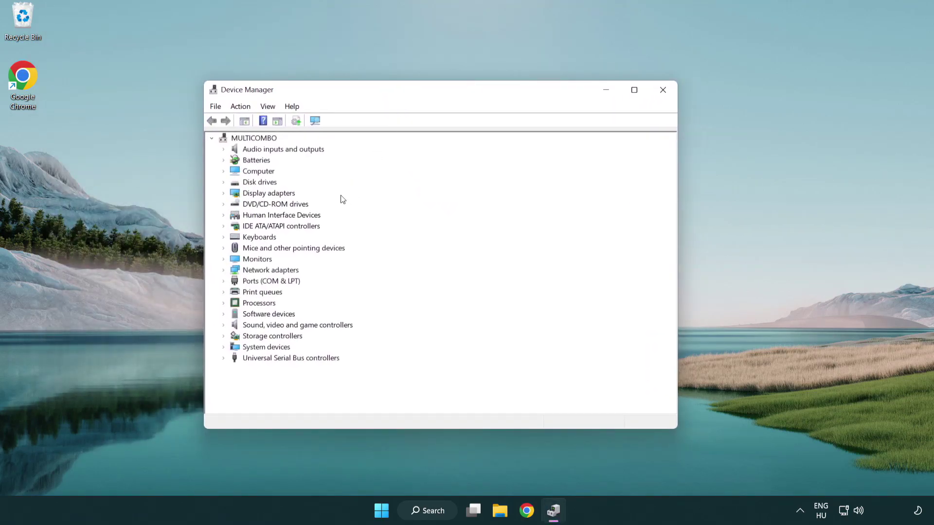
pyautogui.click(255, 196)
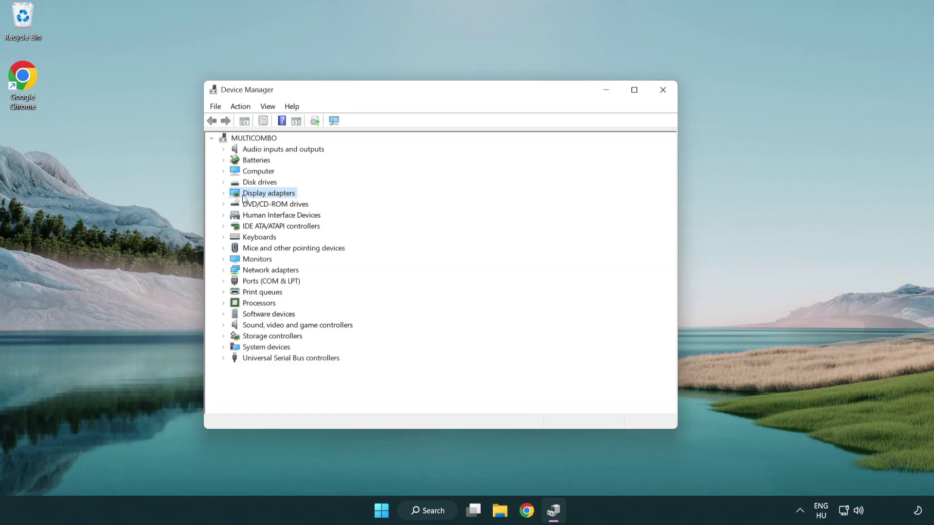
pyautogui.click(223, 193)
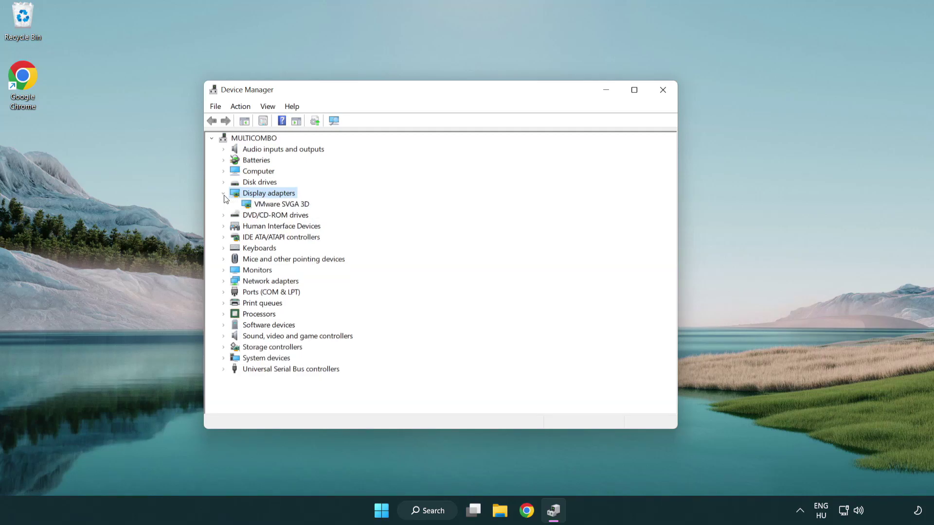
pyautogui.click(277, 206)
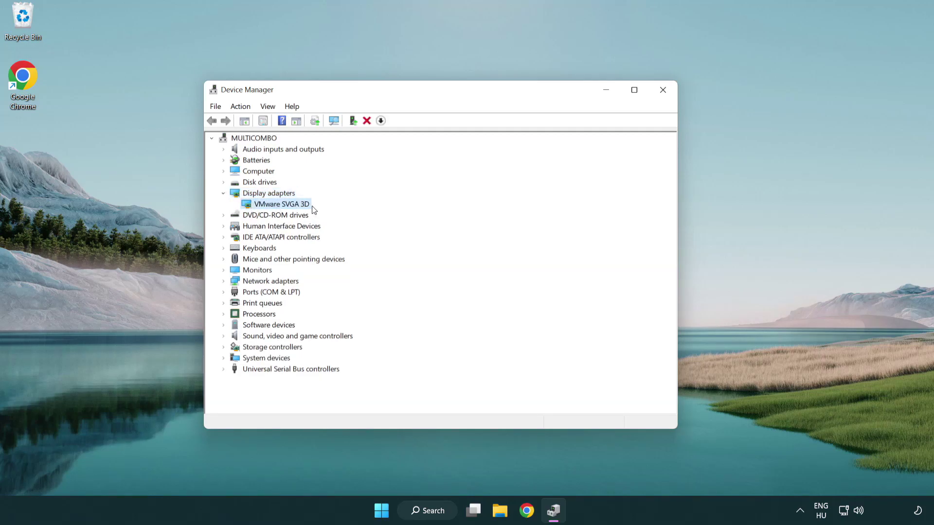
pyautogui.rightClick(277, 207)
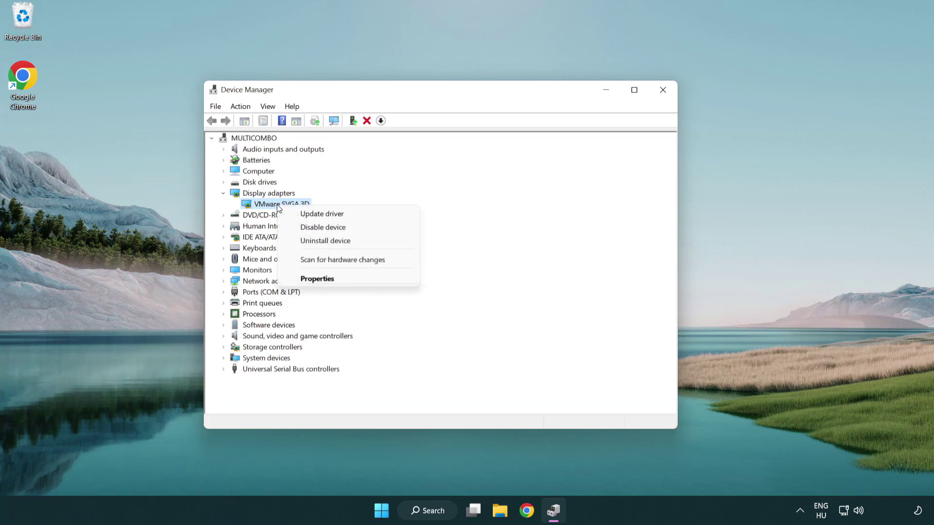
pyautogui.click(367, 213)
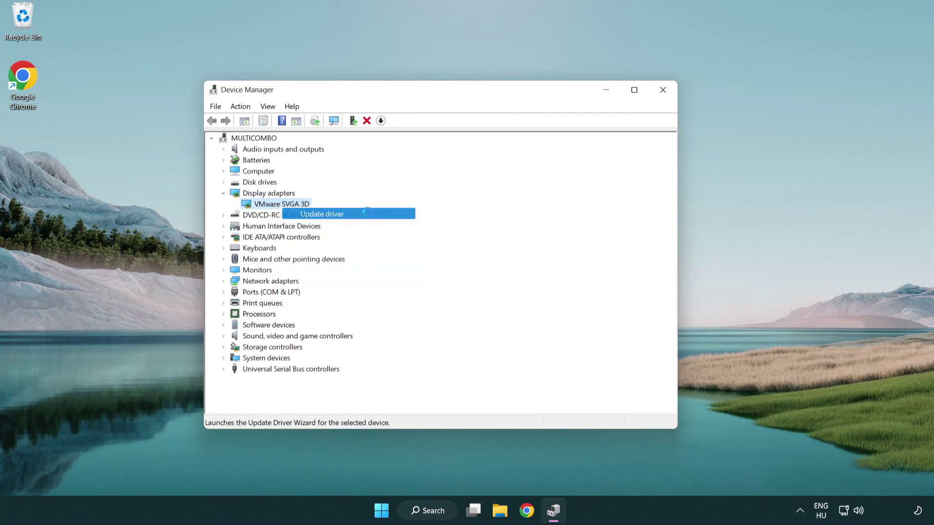
pyautogui.moveTo(385, 146); pyautogui.dragTo(406, 136)
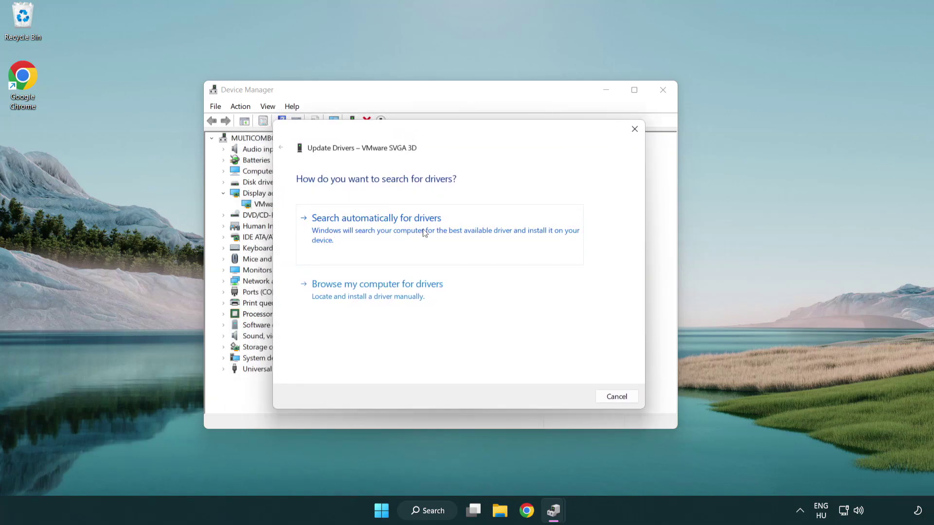
# Step: Search automatically for drivers, confirm the best driver is installed, and close Device Manager
pyautogui.click(410, 227)
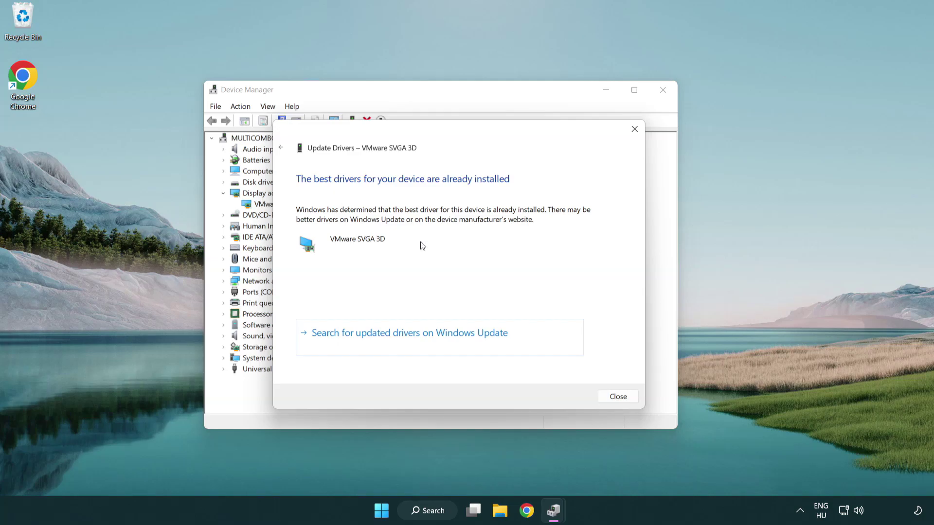
pyautogui.click(619, 398)
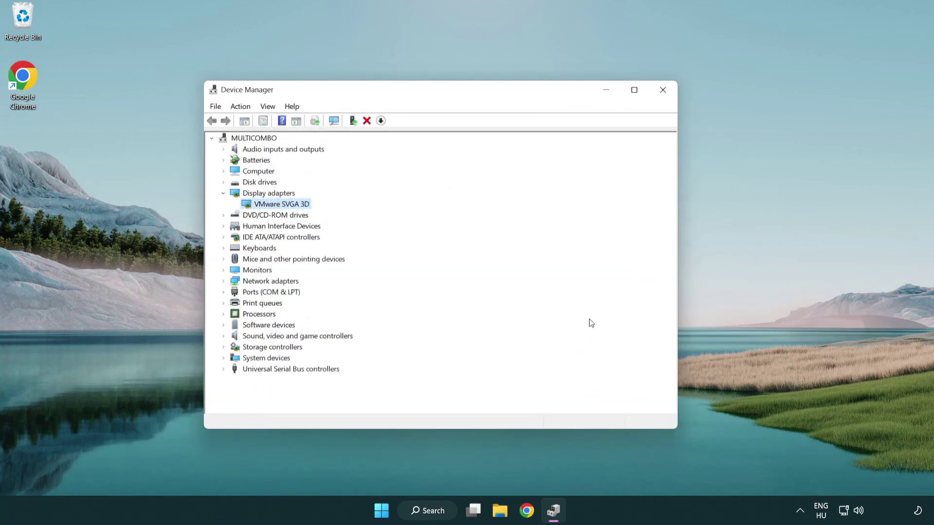
pyautogui.click(665, 93)
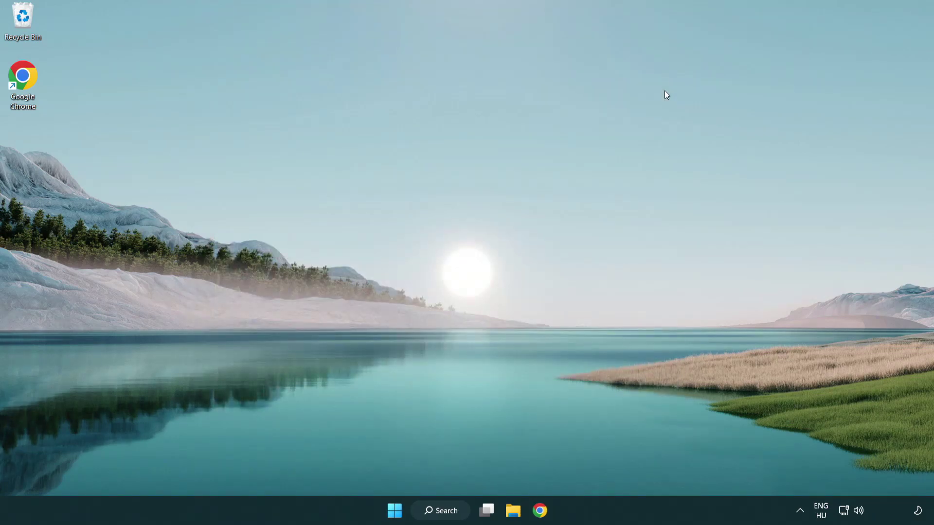
# Step: Search for "update" and open Windows Update settings
pyautogui.click(448, 508)
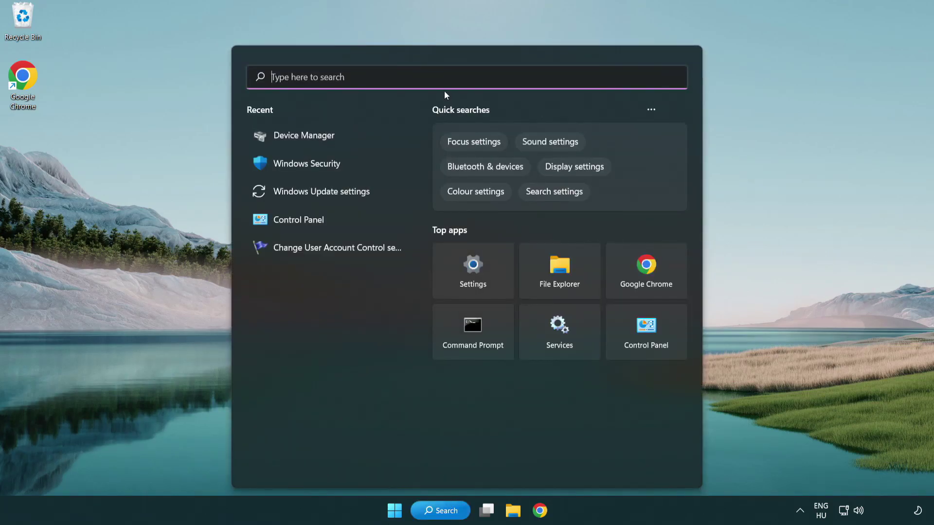
pyautogui.write('u')
pyautogui.write('pdate')
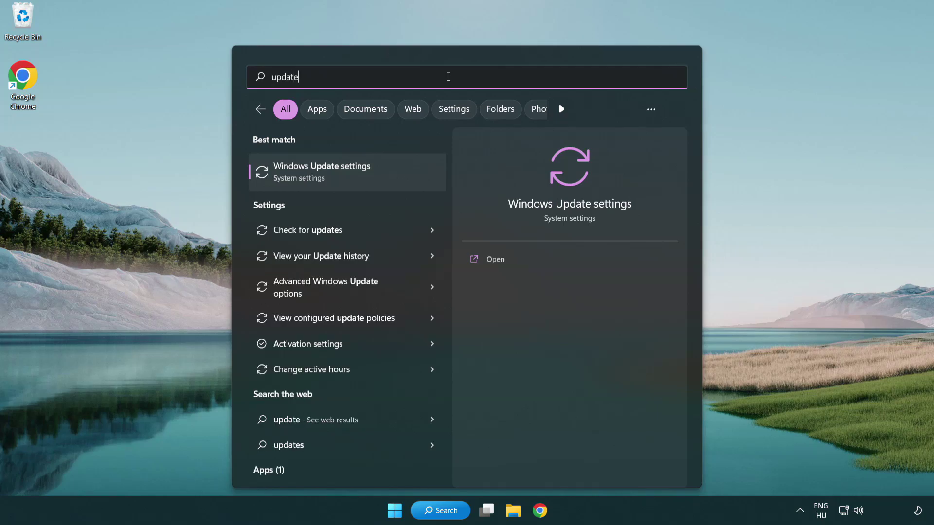
pyautogui.click(363, 179)
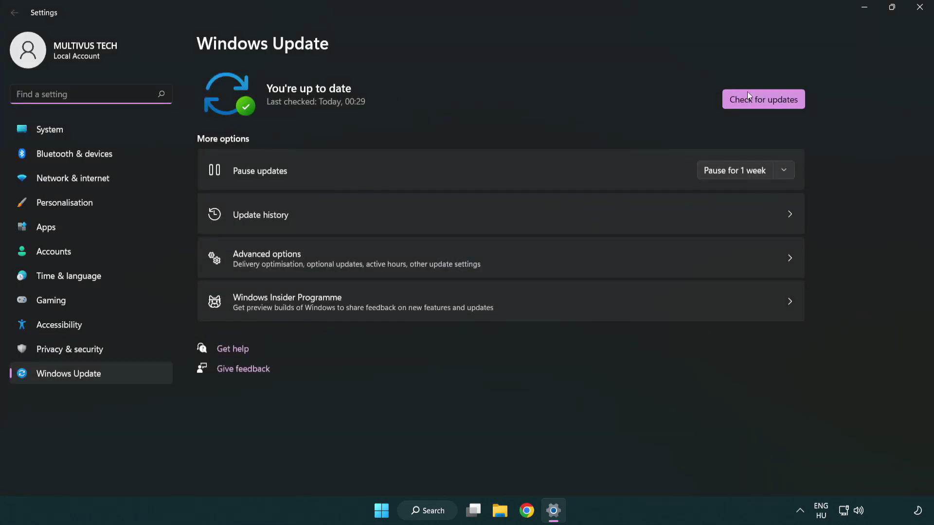
# Step: Run Check for updates and confirm the PC reports it is up to date
pyautogui.click(781, 104)
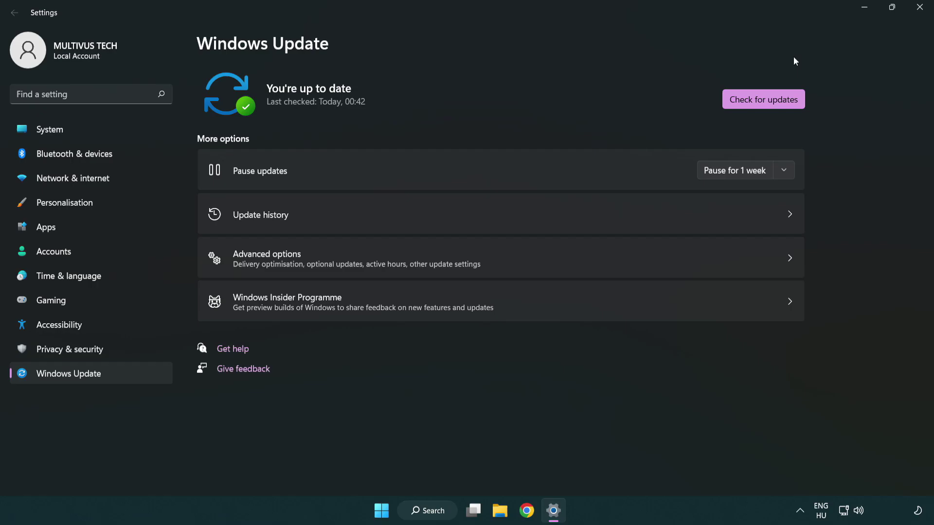
# Step: Close Settings and bring up Properties for the YOUR NOT WORKING APP desktop shortcut
pyautogui.click(917, 7)
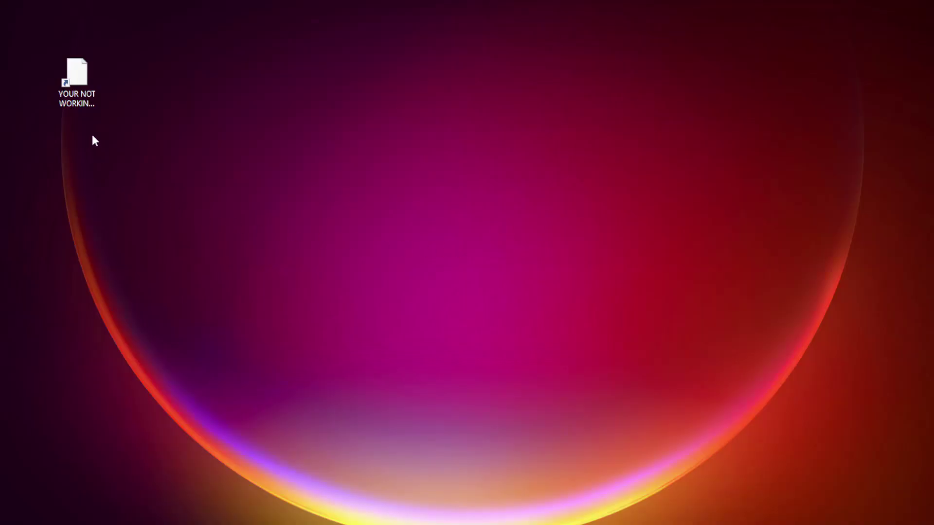
pyautogui.click(58, 95)
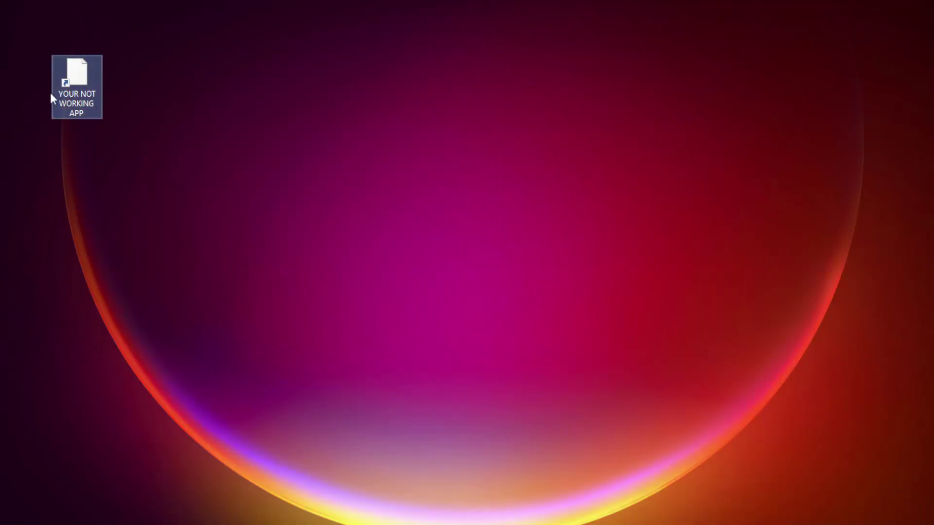
pyautogui.rightClick(75, 68)
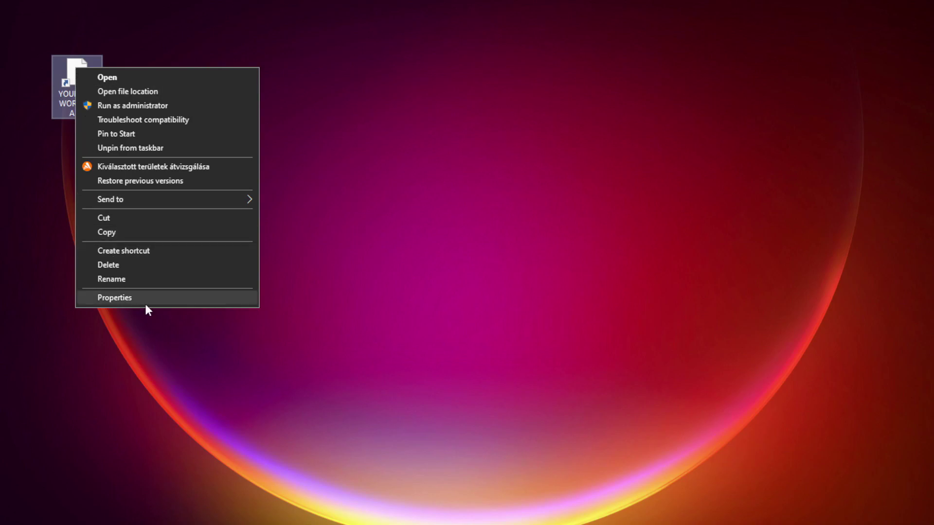
pyautogui.click(187, 298)
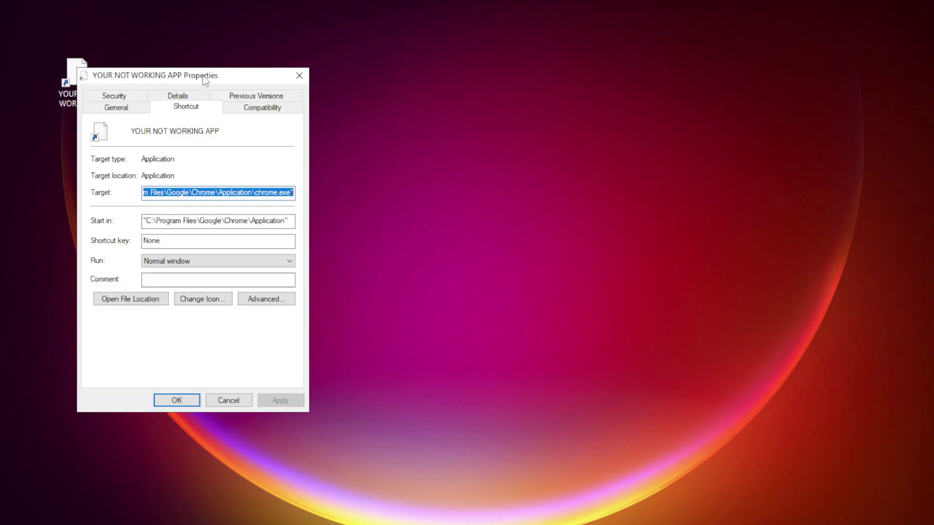
pyautogui.moveTo(204, 79)
pyautogui.mouseDown()
pyautogui.moveTo(433, 69)
pyautogui.moveTo(471, 103)
pyautogui.mouseUp()
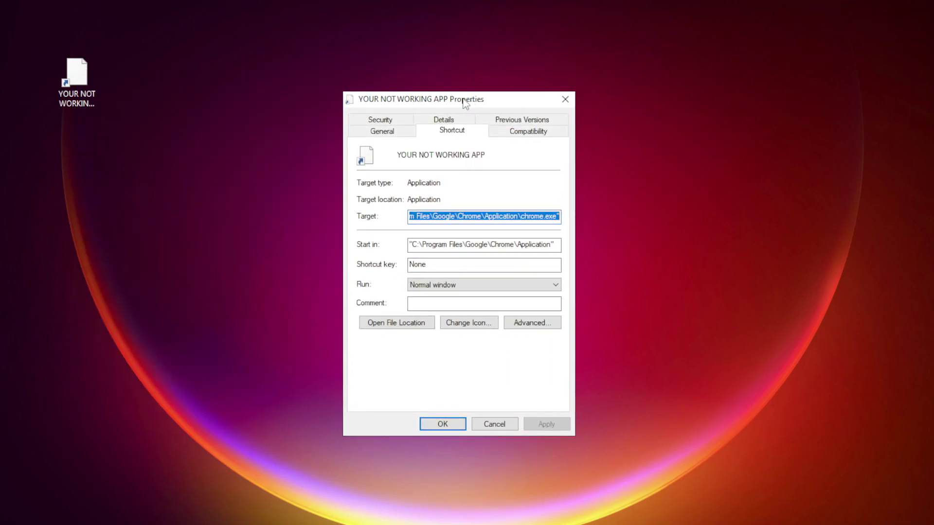
# Step: On Compatibility, enable Windows 8 compatibility mode and Run as administrator, then apply and close
pyautogui.click(547, 137)
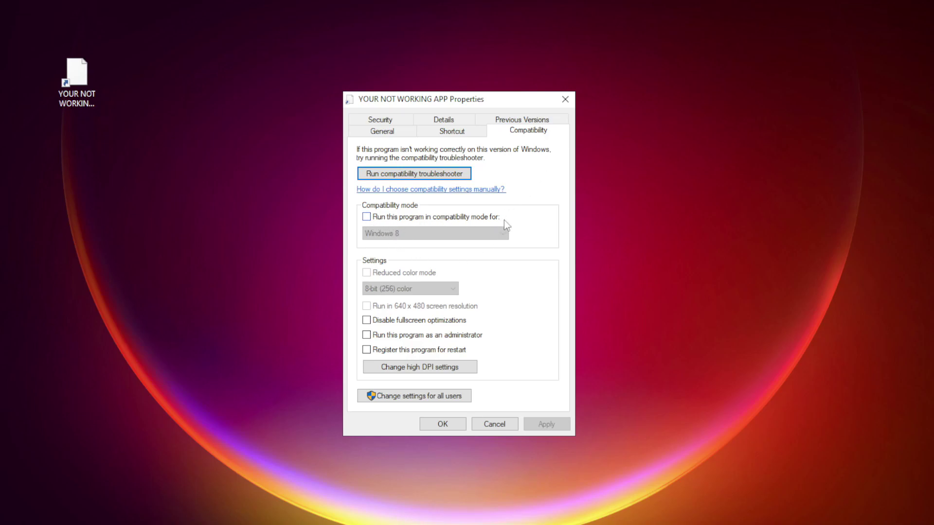
pyautogui.click(380, 218)
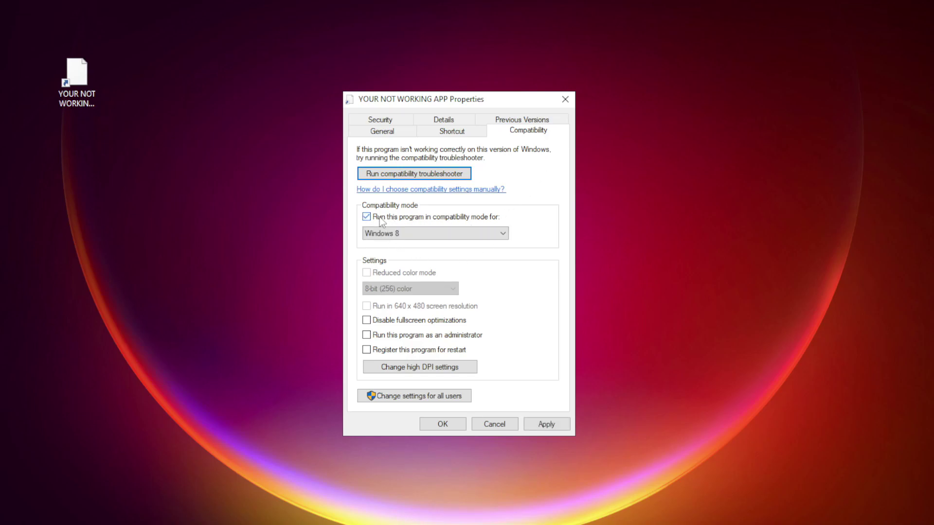
pyautogui.click(415, 233)
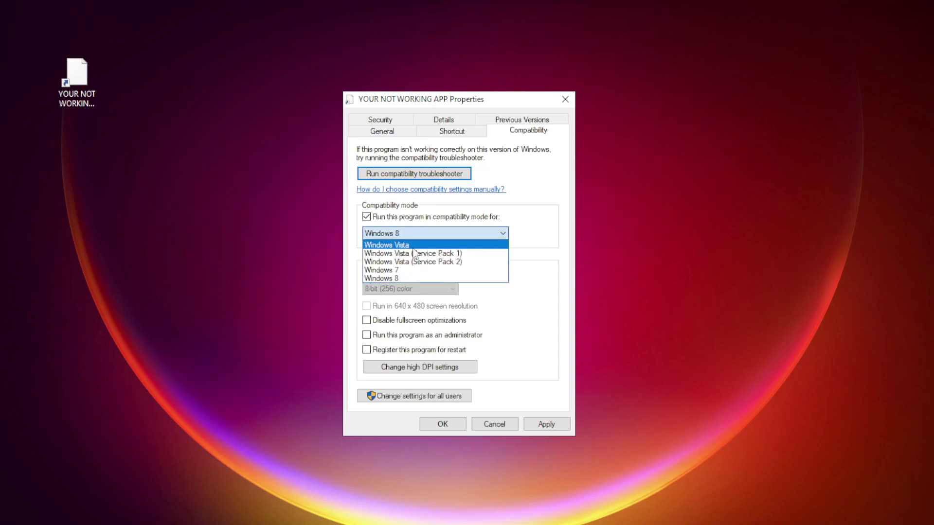
pyautogui.click(407, 277)
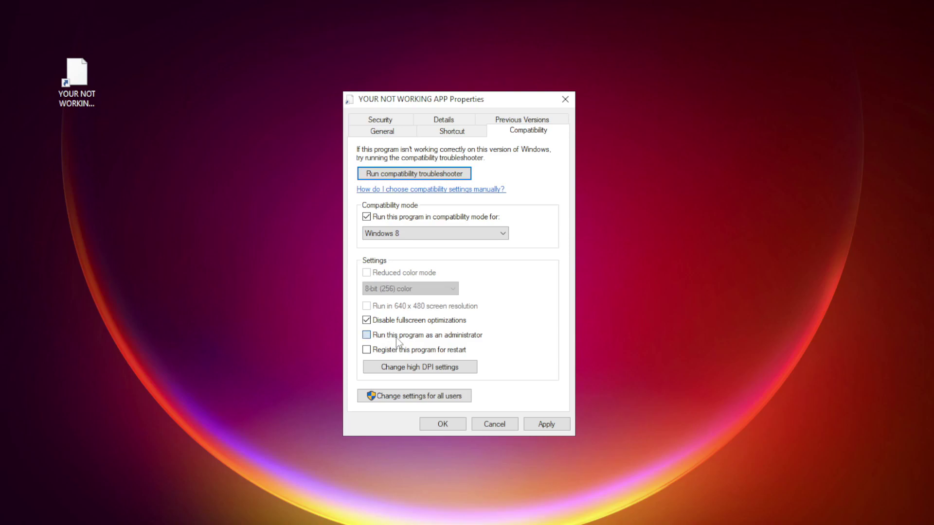
pyautogui.click(377, 335)
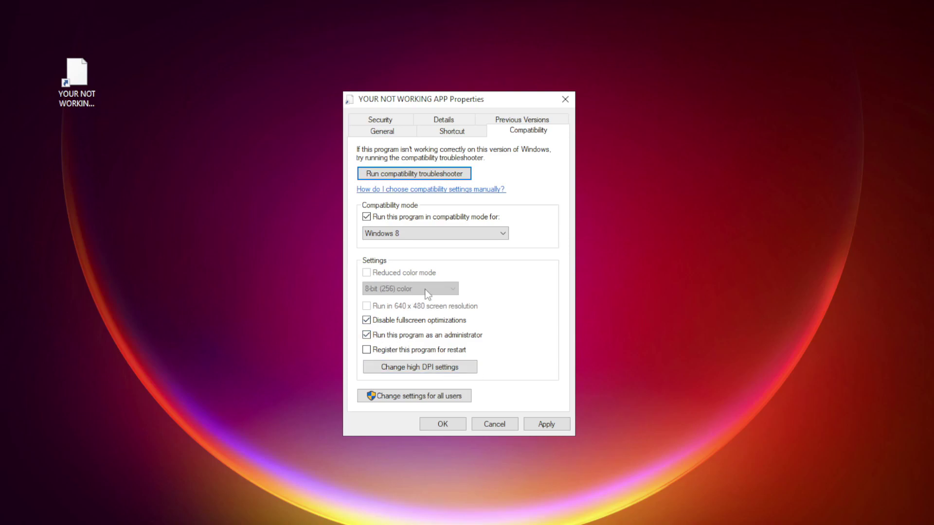
pyautogui.click(547, 424)
pyautogui.click(443, 425)
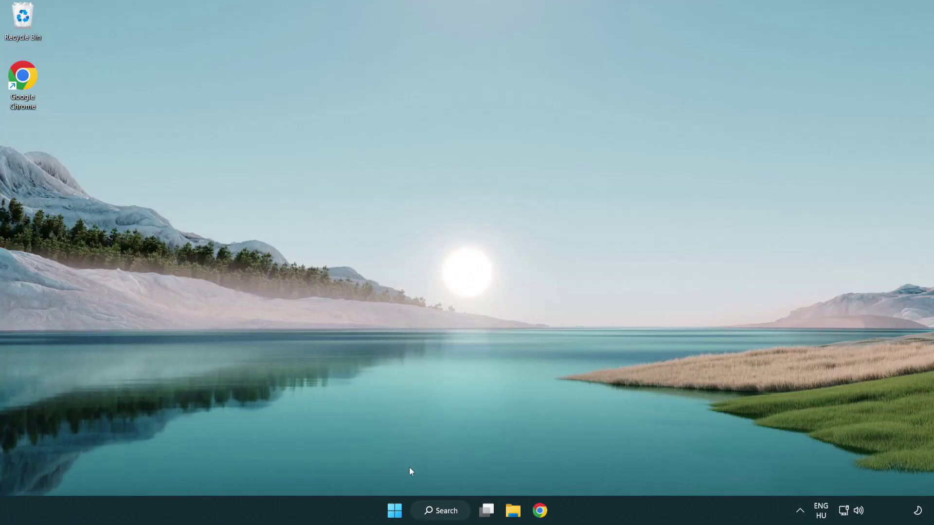
# Step: Launch Task Manager from the Start button's Win+X menu
pyautogui.rightClick(395, 513)
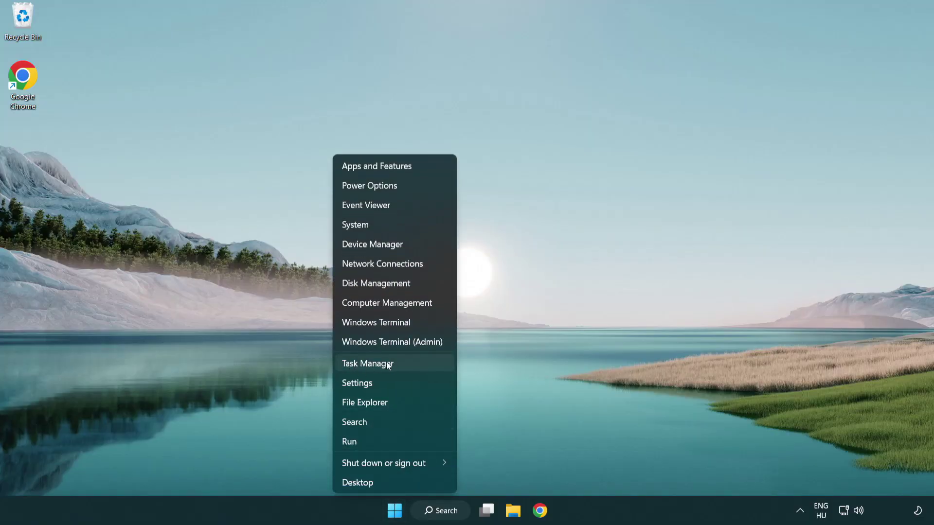
pyautogui.click(412, 368)
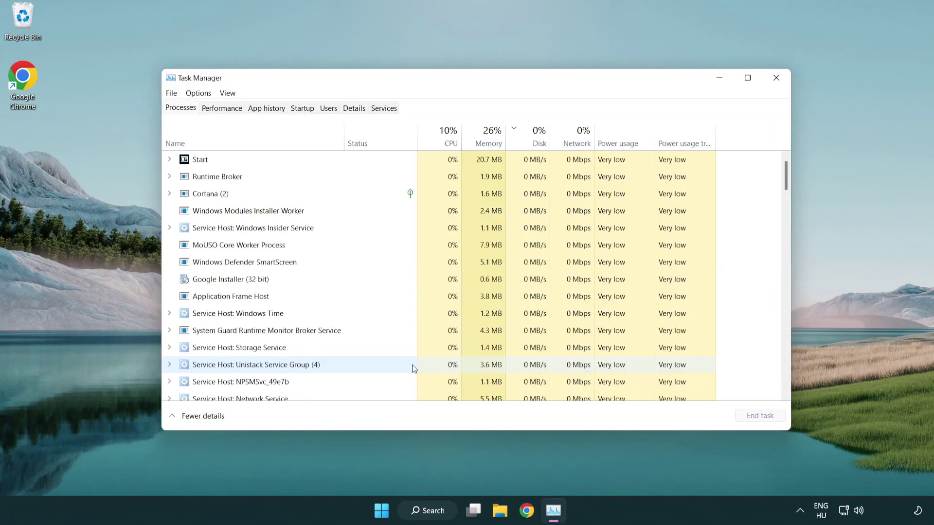
# Step: On the Startup tab disable Terminal, Phone Link, Cortana and Windows Security, then close Task Manager
pyautogui.click(304, 110)
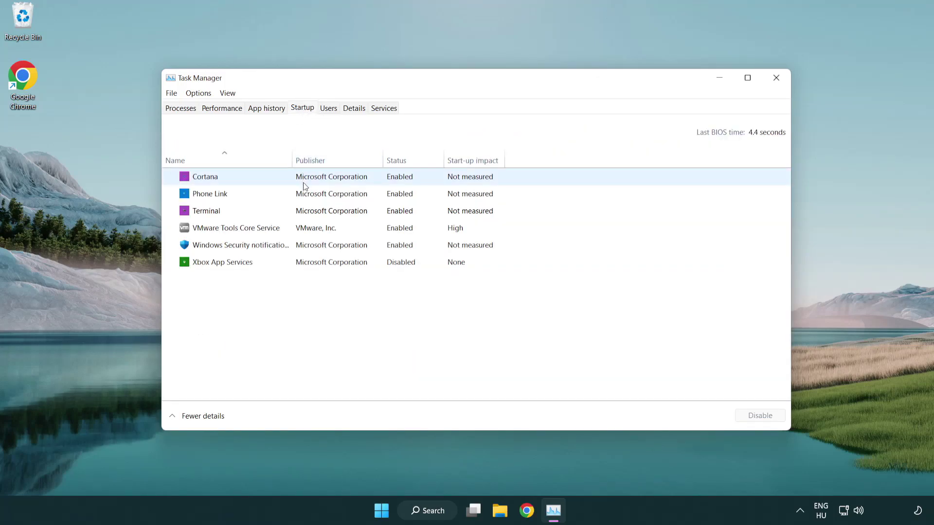
pyautogui.click(306, 211)
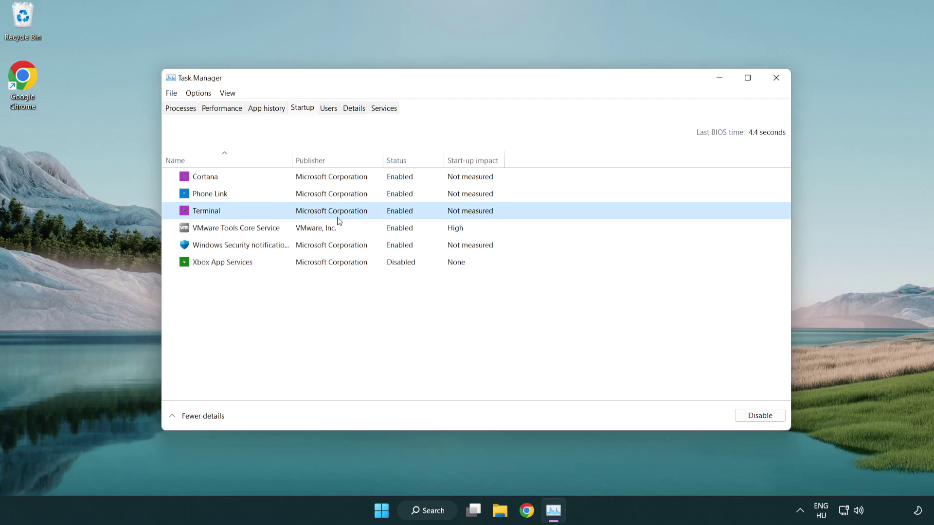
pyautogui.click(752, 416)
pyautogui.click(391, 198)
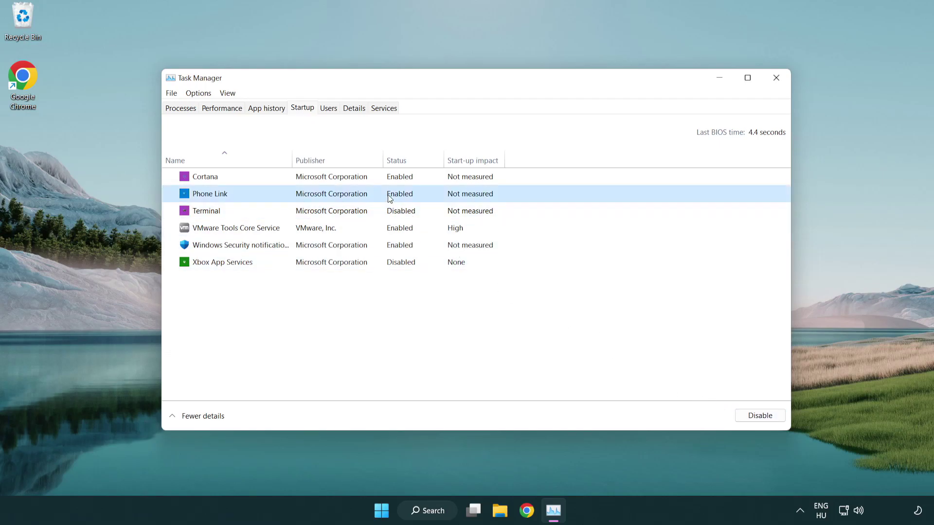
pyautogui.click(752, 414)
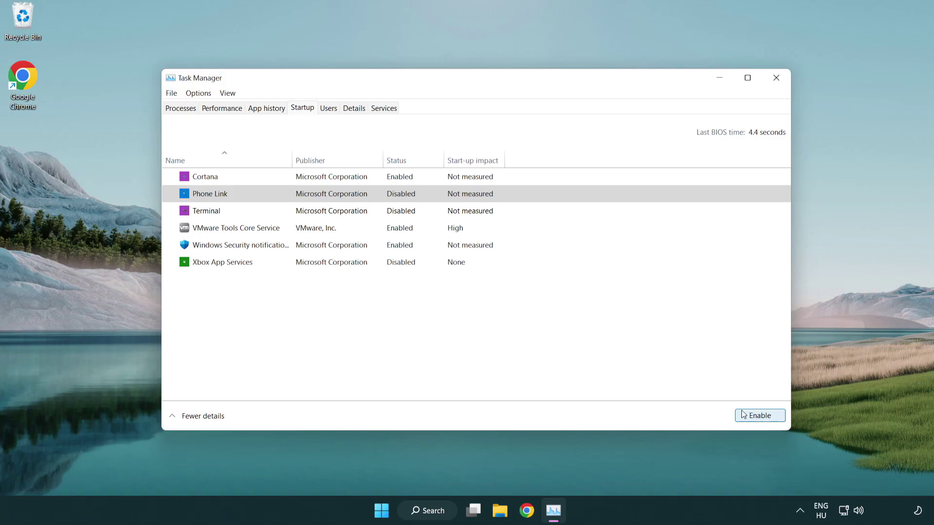
pyautogui.click(334, 182)
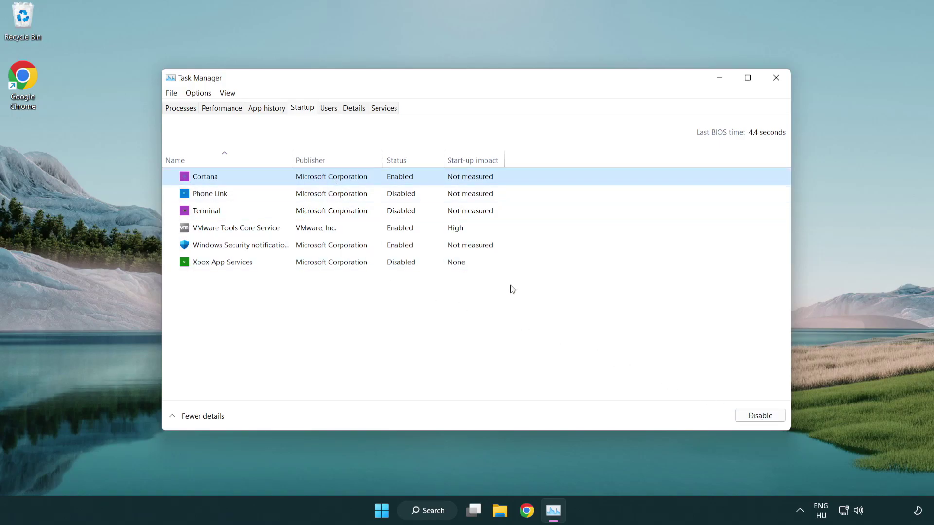
pyautogui.click(755, 415)
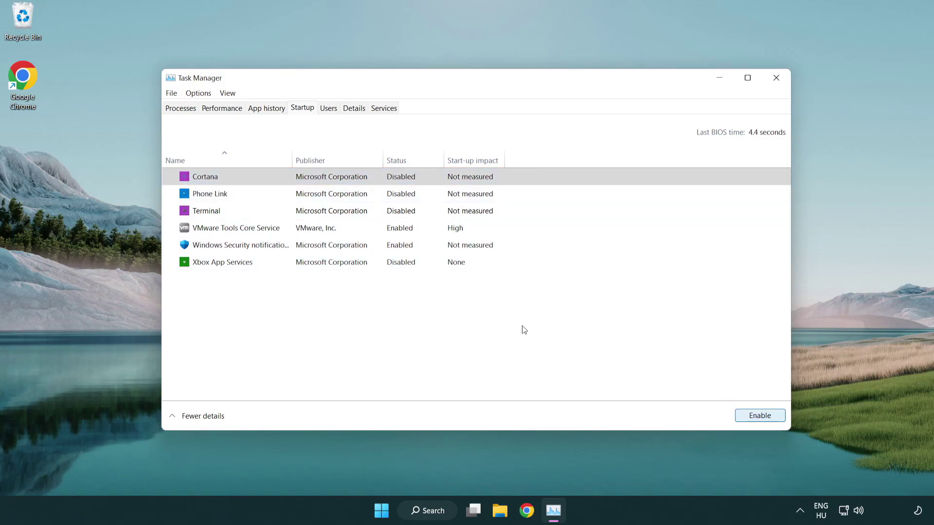
pyautogui.click(443, 249)
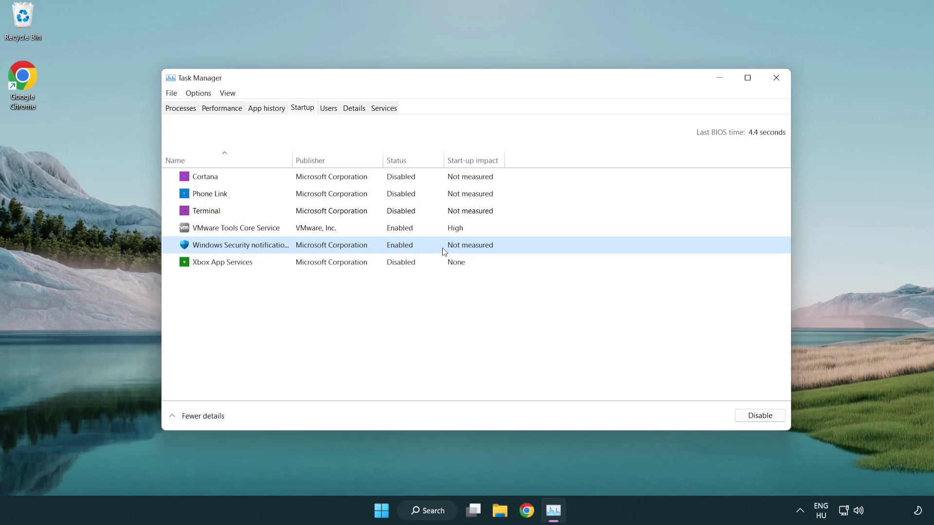
pyautogui.click(747, 414)
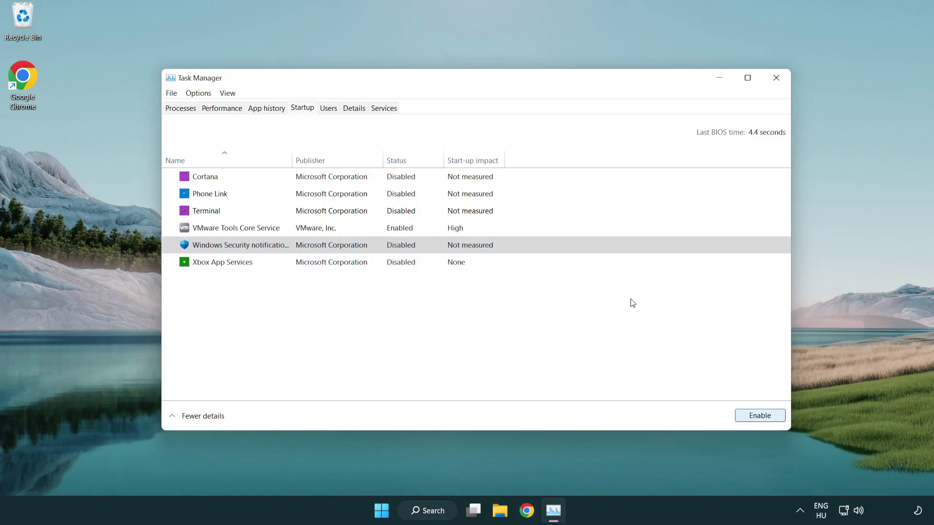
pyautogui.click(778, 83)
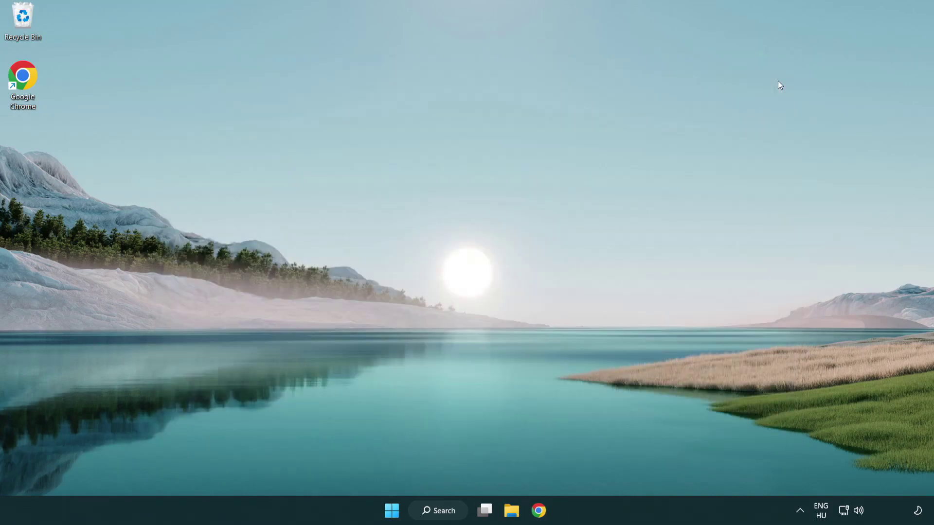
# Step: Launch Command Prompt as administrator and run sfc /scannow to verify system files
pyautogui.click(436, 512)
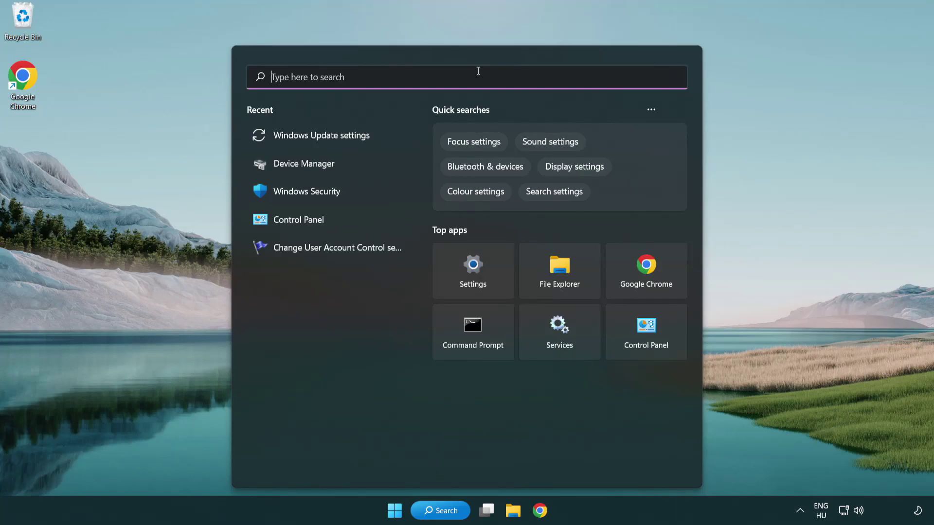
pyautogui.write('cmd')
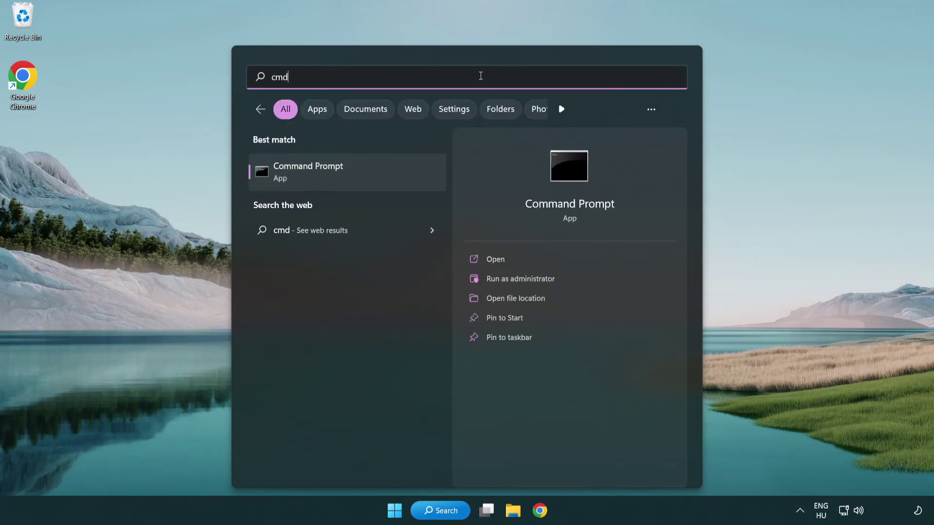
pyautogui.rightClick(357, 174)
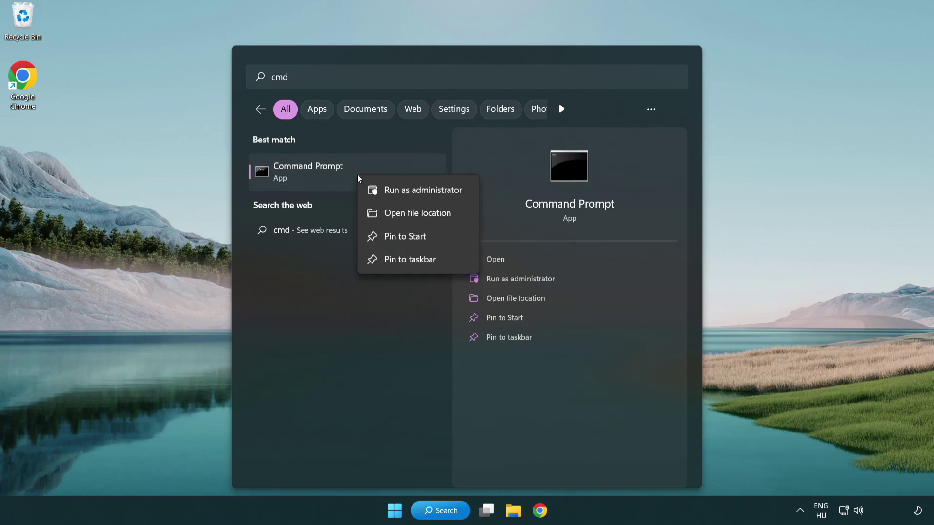
pyautogui.click(421, 192)
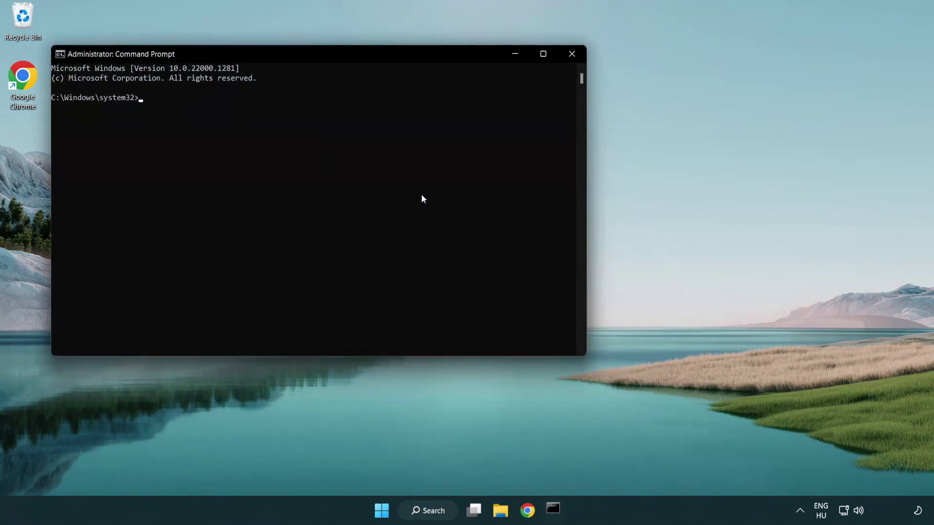
pyautogui.moveTo(332, 55); pyautogui.dragTo(470, 97)
pyautogui.write('sfc /s')
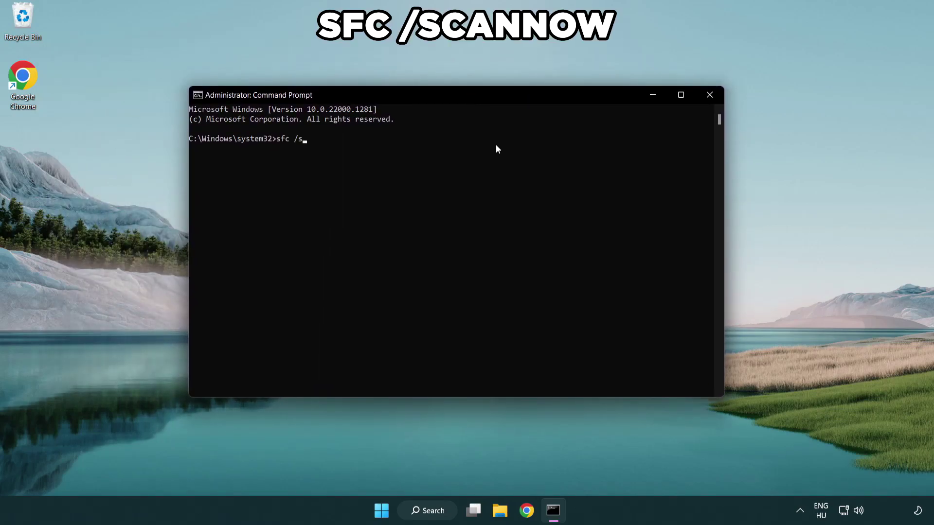
pyautogui.write('cannow')
pyautogui.press('Return')
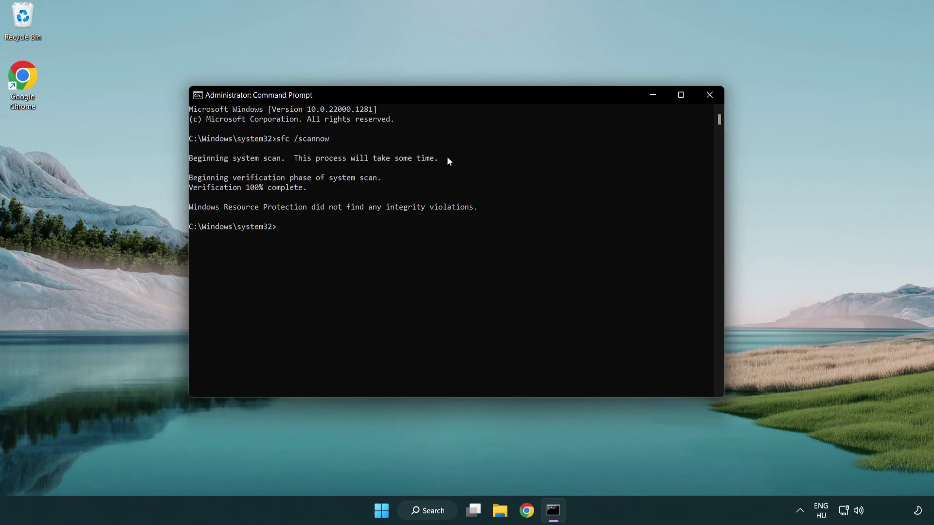
pyautogui.click(709, 95)
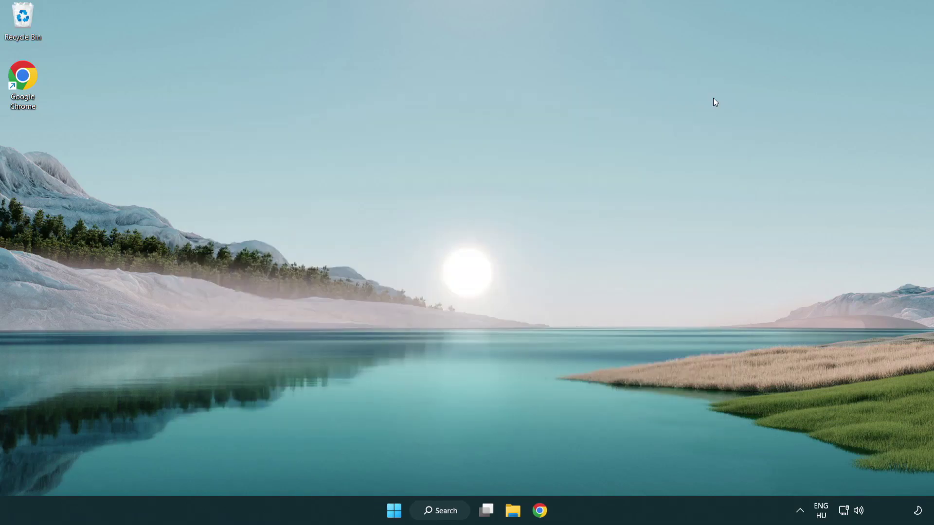
pyautogui.press('super')
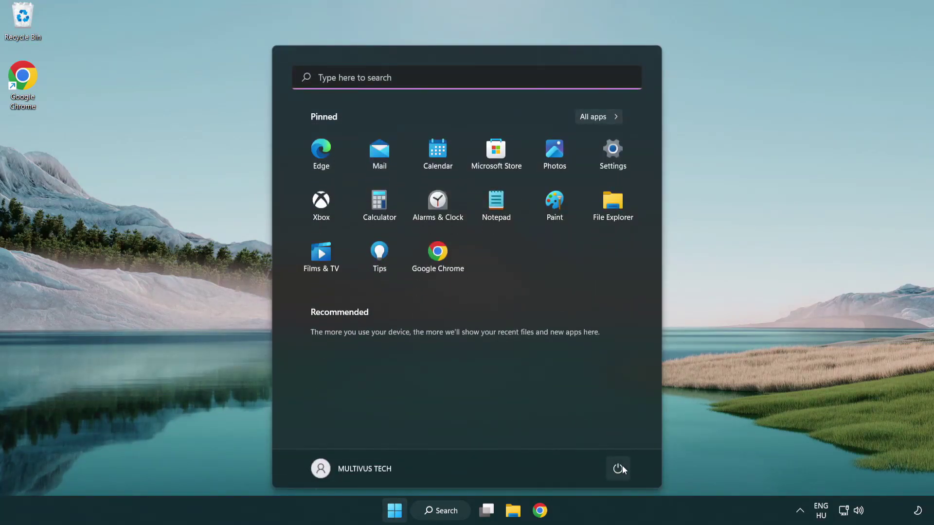
pyautogui.click(622, 466)
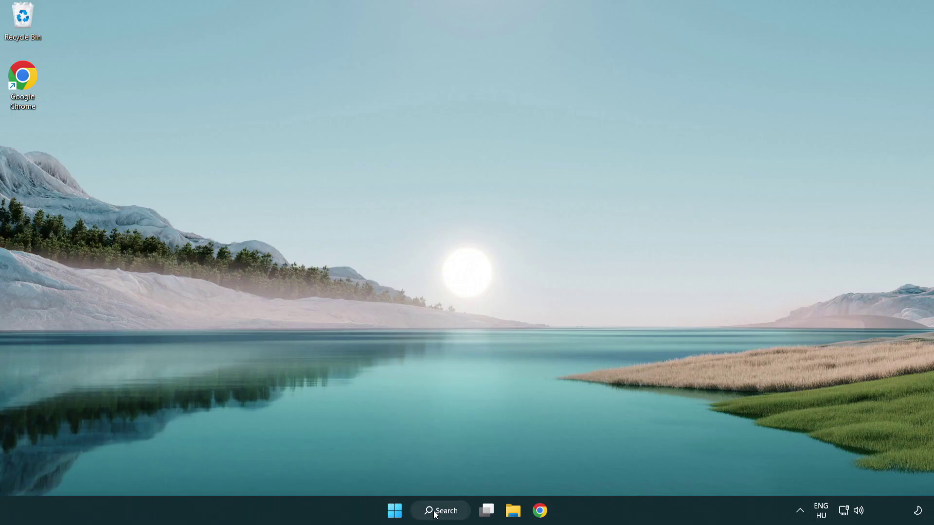
# Step: Reach the Defender antivirus Exclusions page via Virus & threat protection settings; only chrome.exe is listed
pyautogui.click(443, 512)
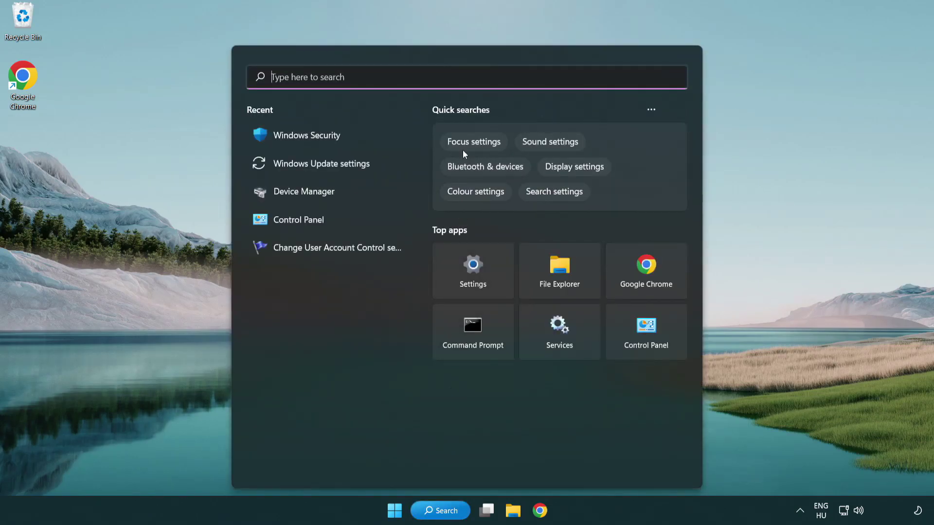
pyautogui.write('sec')
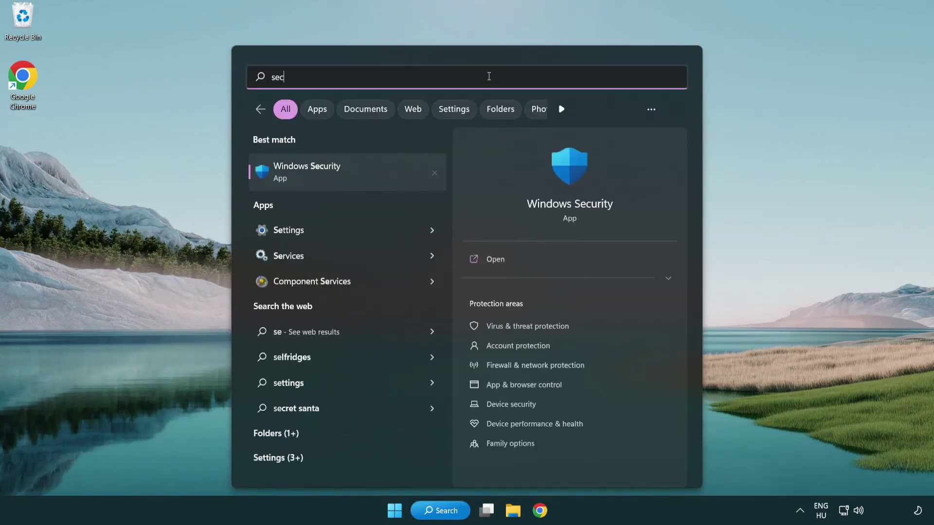
pyautogui.write('uri')
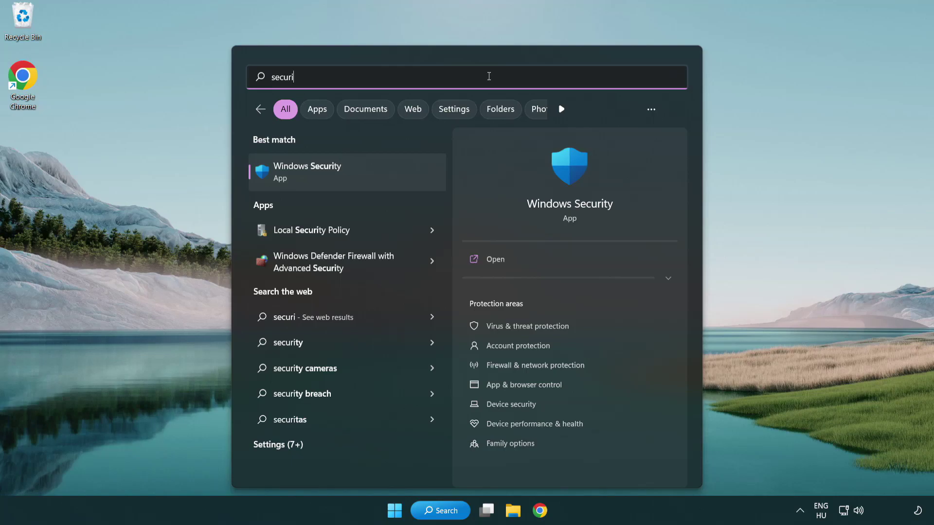
pyautogui.write('ty')
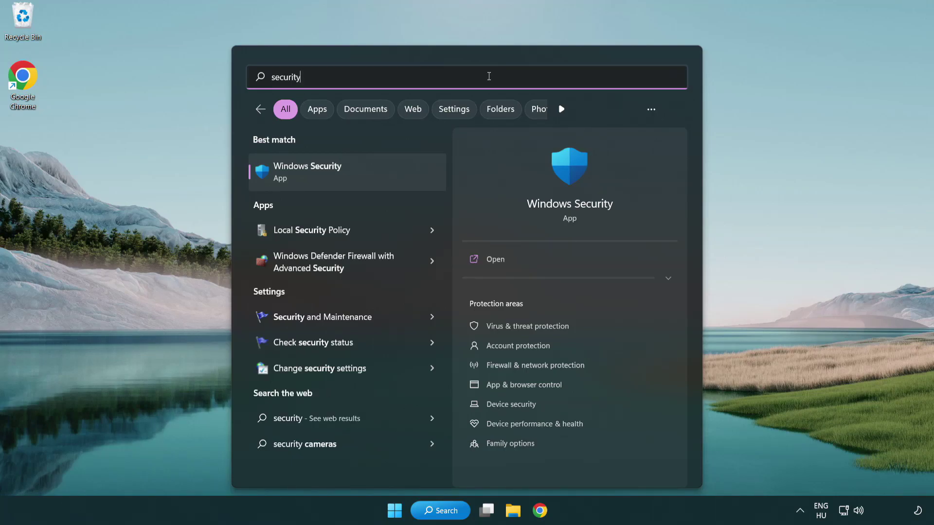
pyautogui.click(381, 176)
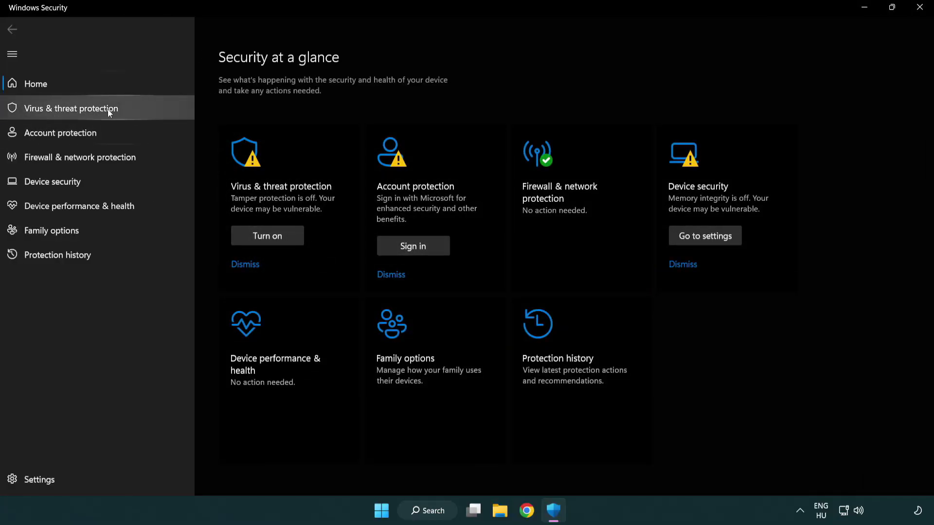
pyautogui.click(141, 107)
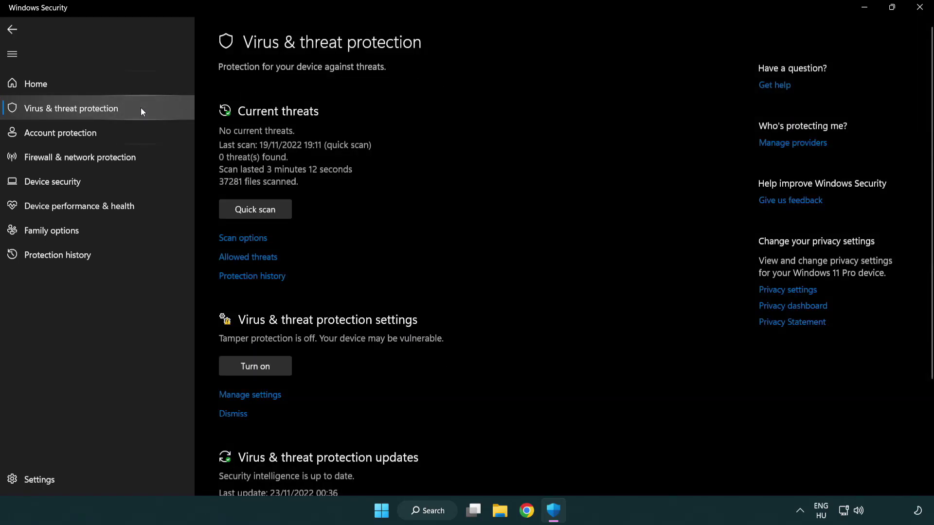
pyautogui.scroll(-2, 268, 199)
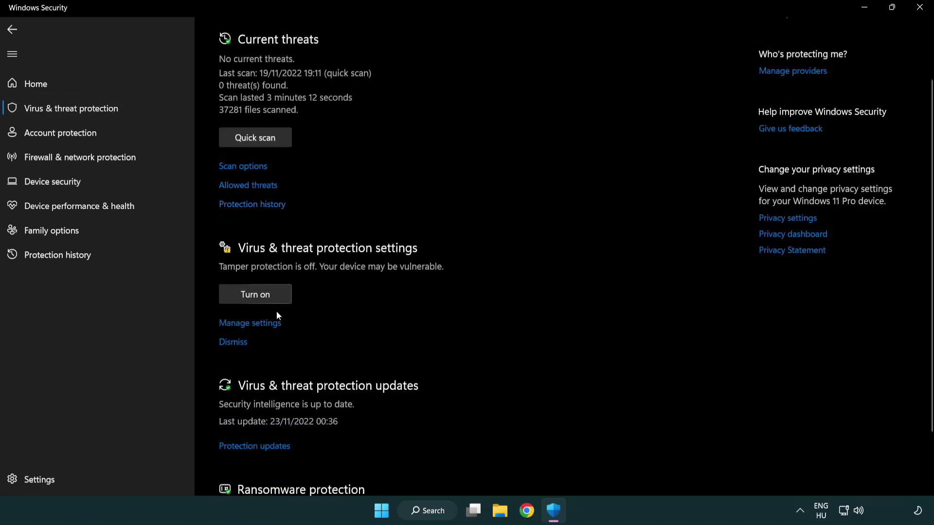
pyautogui.click(248, 324)
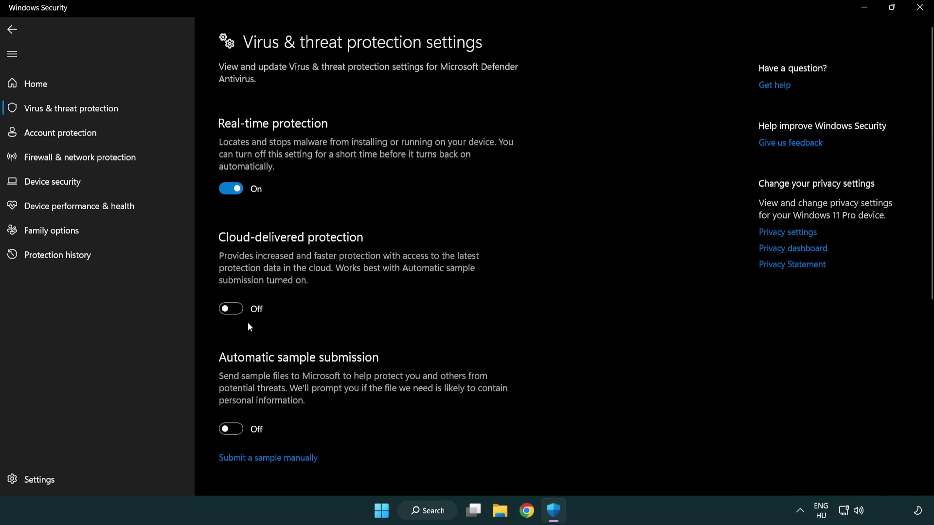
pyautogui.scroll(-2, 247, 323)
pyautogui.scroll(-2, 249, 322)
pyautogui.scroll(-5, 249, 322)
pyautogui.scroll(-1, 249, 322)
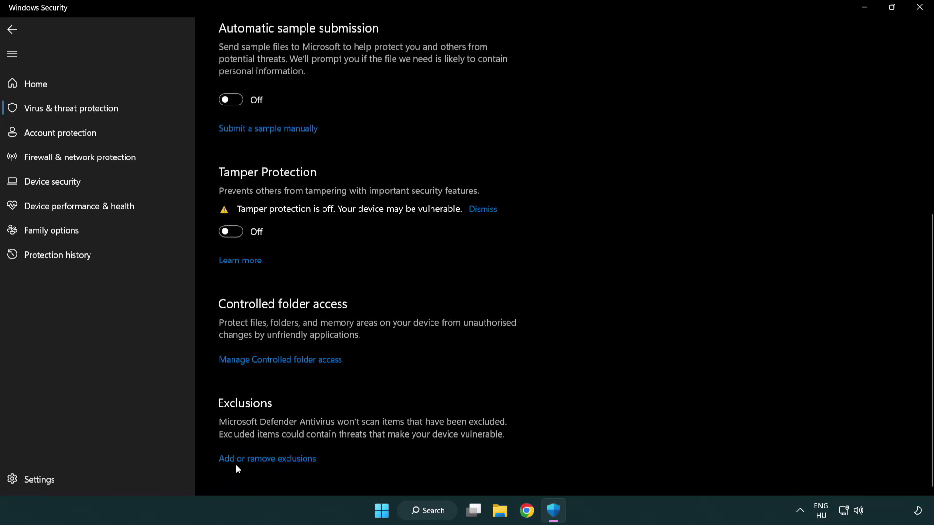
pyautogui.click(270, 461)
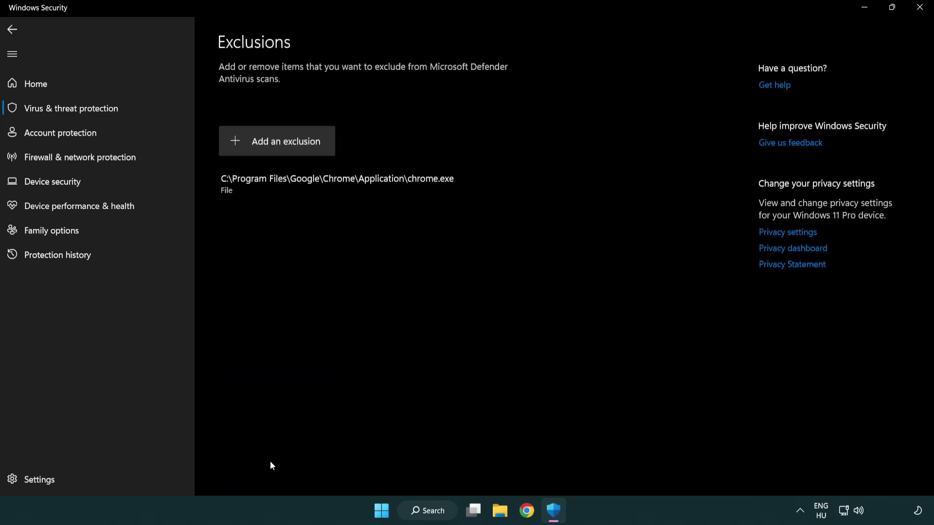
# Step: Begin a File exclusion and browse from This PC into Local Disk (C:)
pyautogui.click(280, 142)
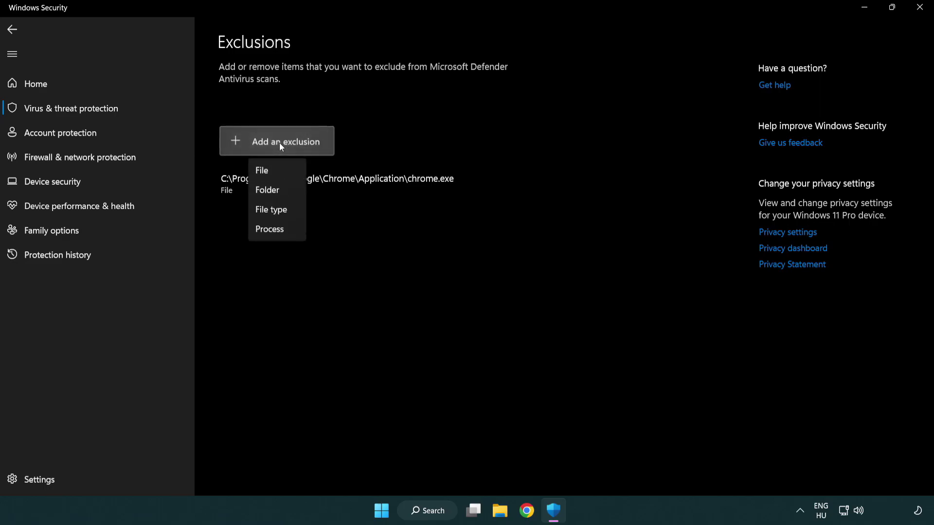
pyautogui.click(281, 174)
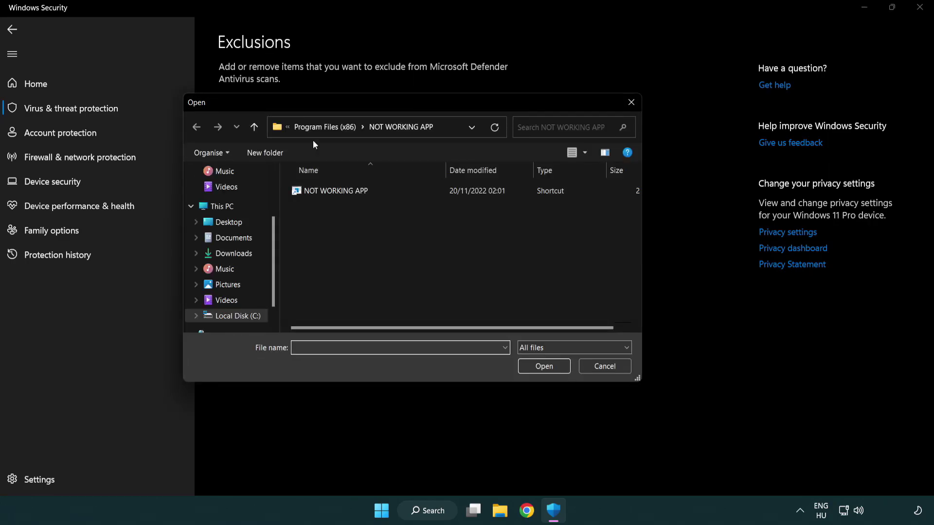
pyautogui.click(316, 129)
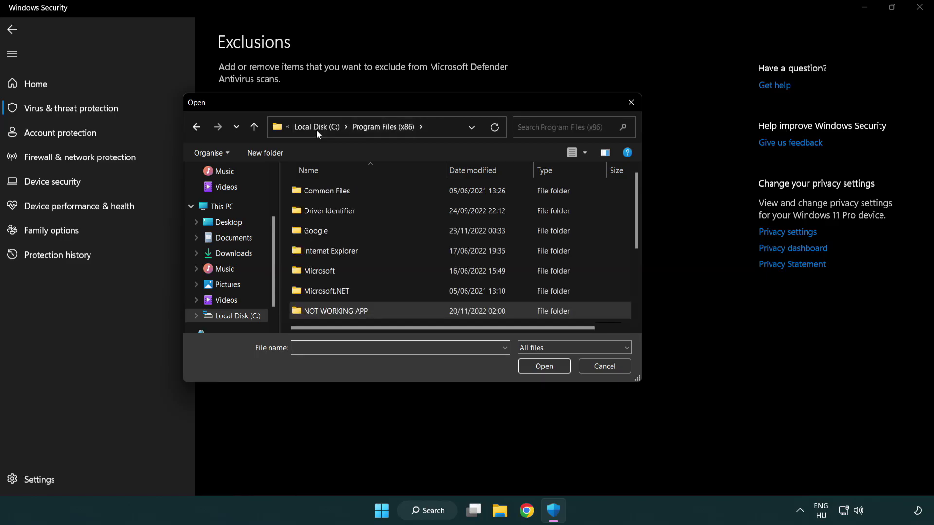
pyautogui.click(316, 128)
pyautogui.click(317, 128)
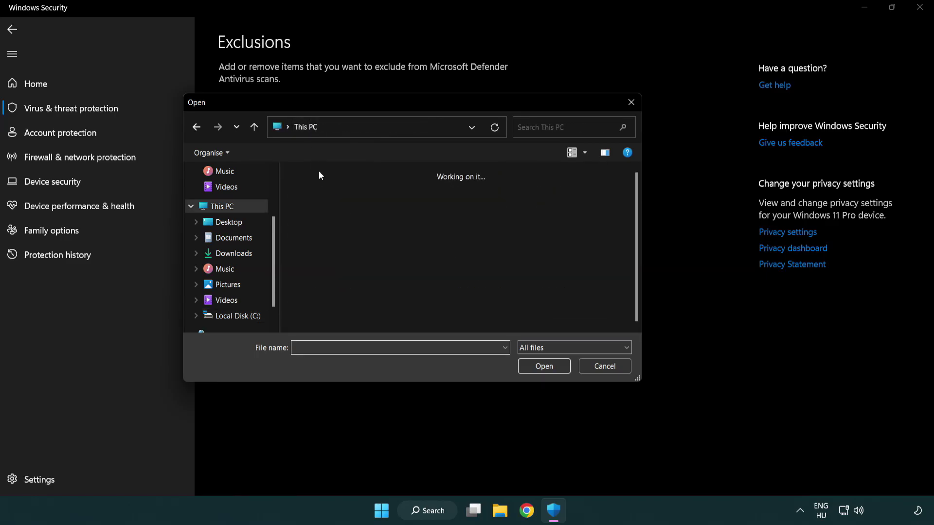
pyautogui.doubleClick(341, 323)
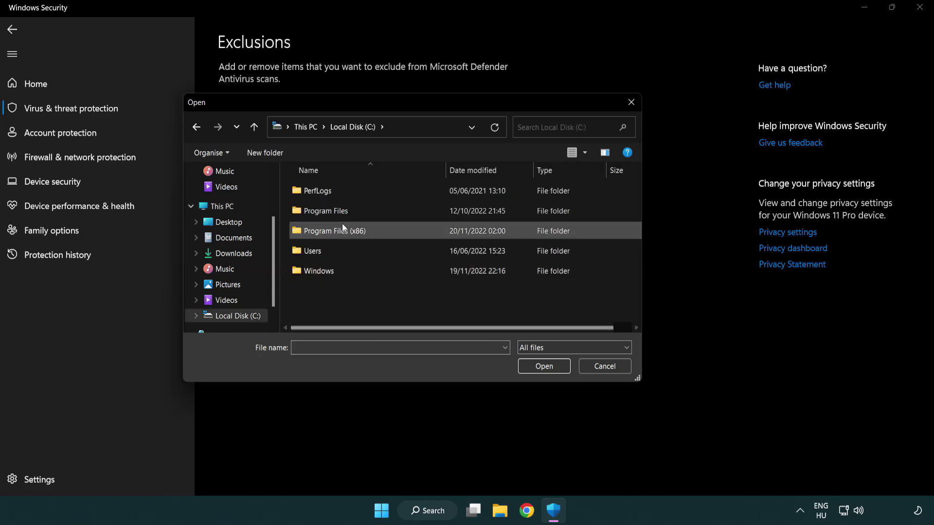
# Step: Select the NOT WORKING APP shortcut in Program Files (x86) as the file to exclude
pyautogui.doubleClick(341, 229)
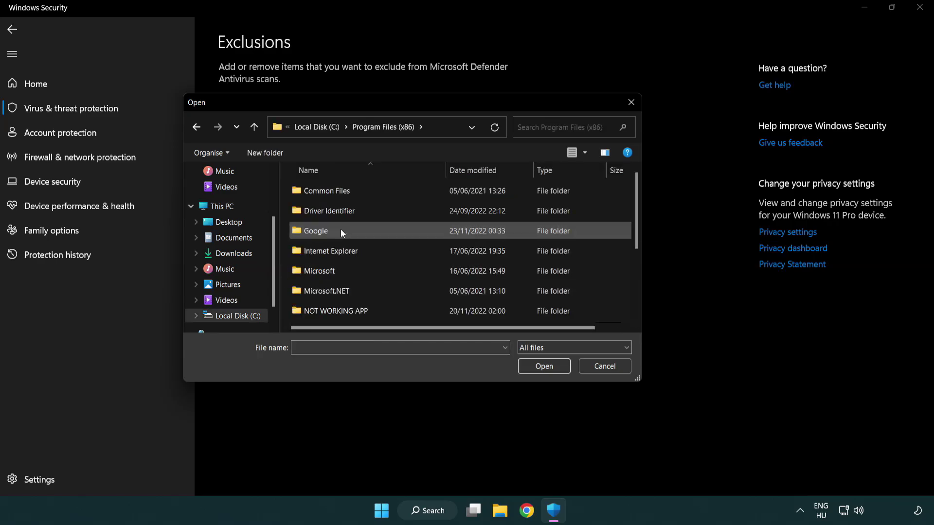
pyautogui.doubleClick(348, 312)
pyautogui.click(331, 190)
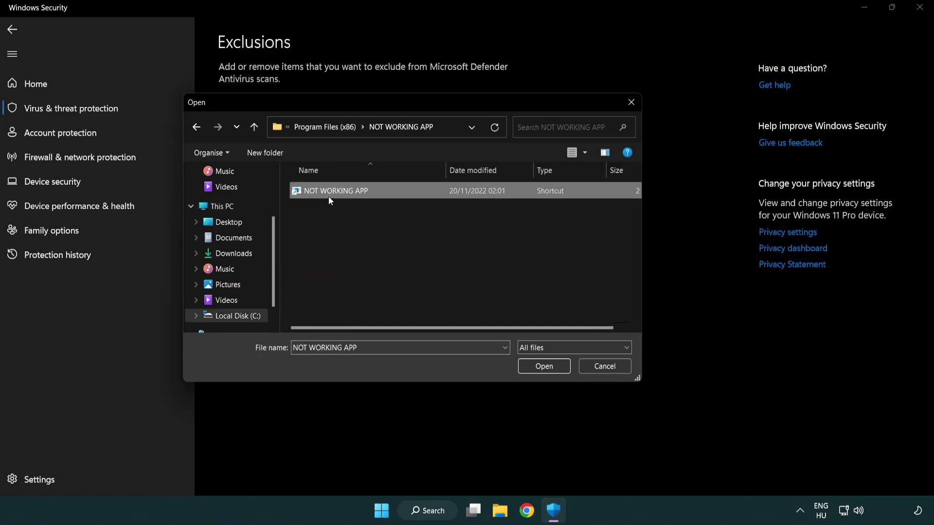
pyautogui.click(542, 368)
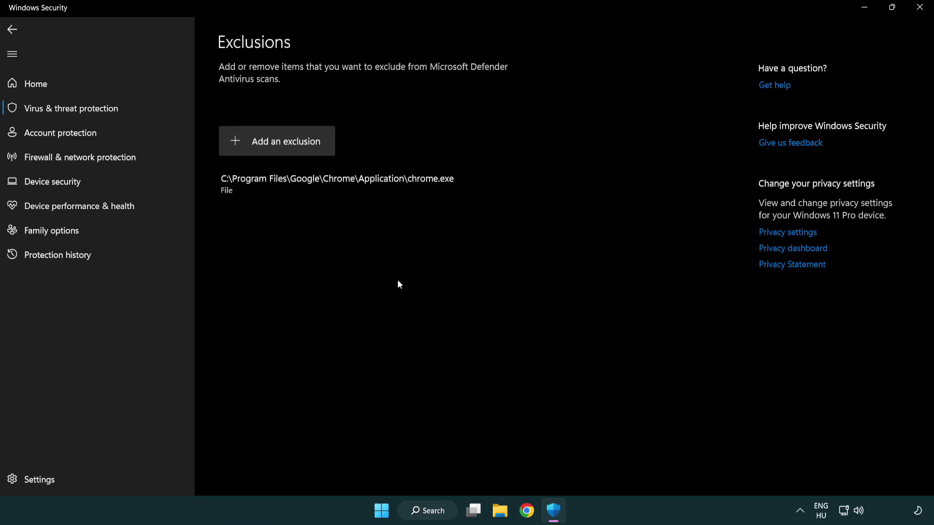
# Step: Close Windows Security and show the Start menu's power choices ready to restart
pyautogui.click(919, 9)
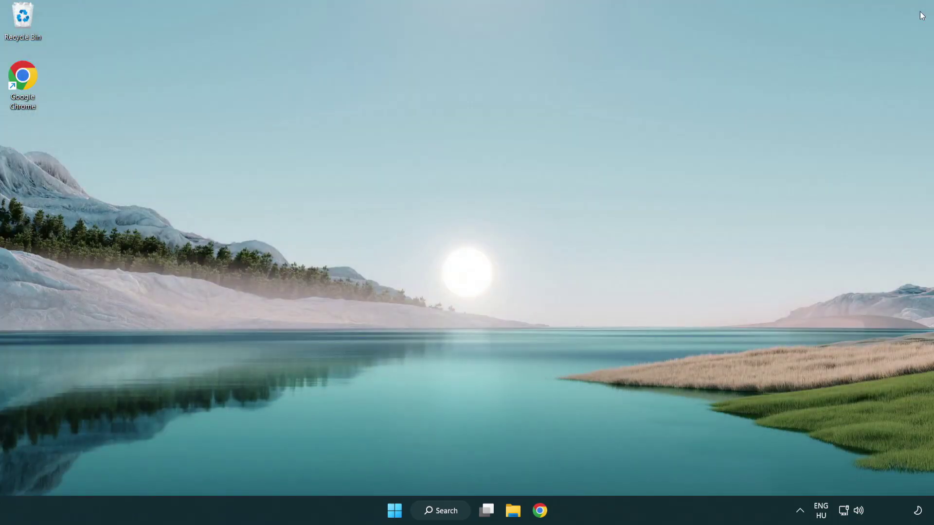
pyautogui.click(394, 510)
pyautogui.click(619, 468)
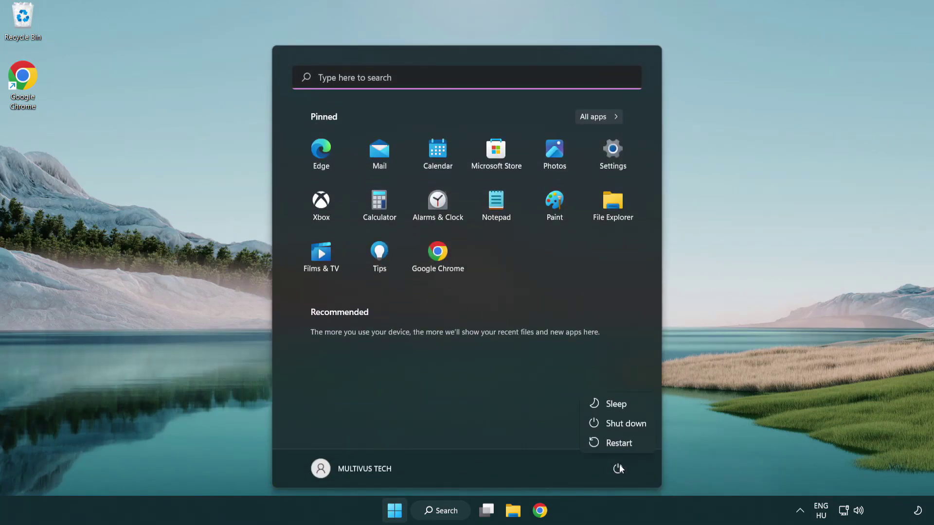